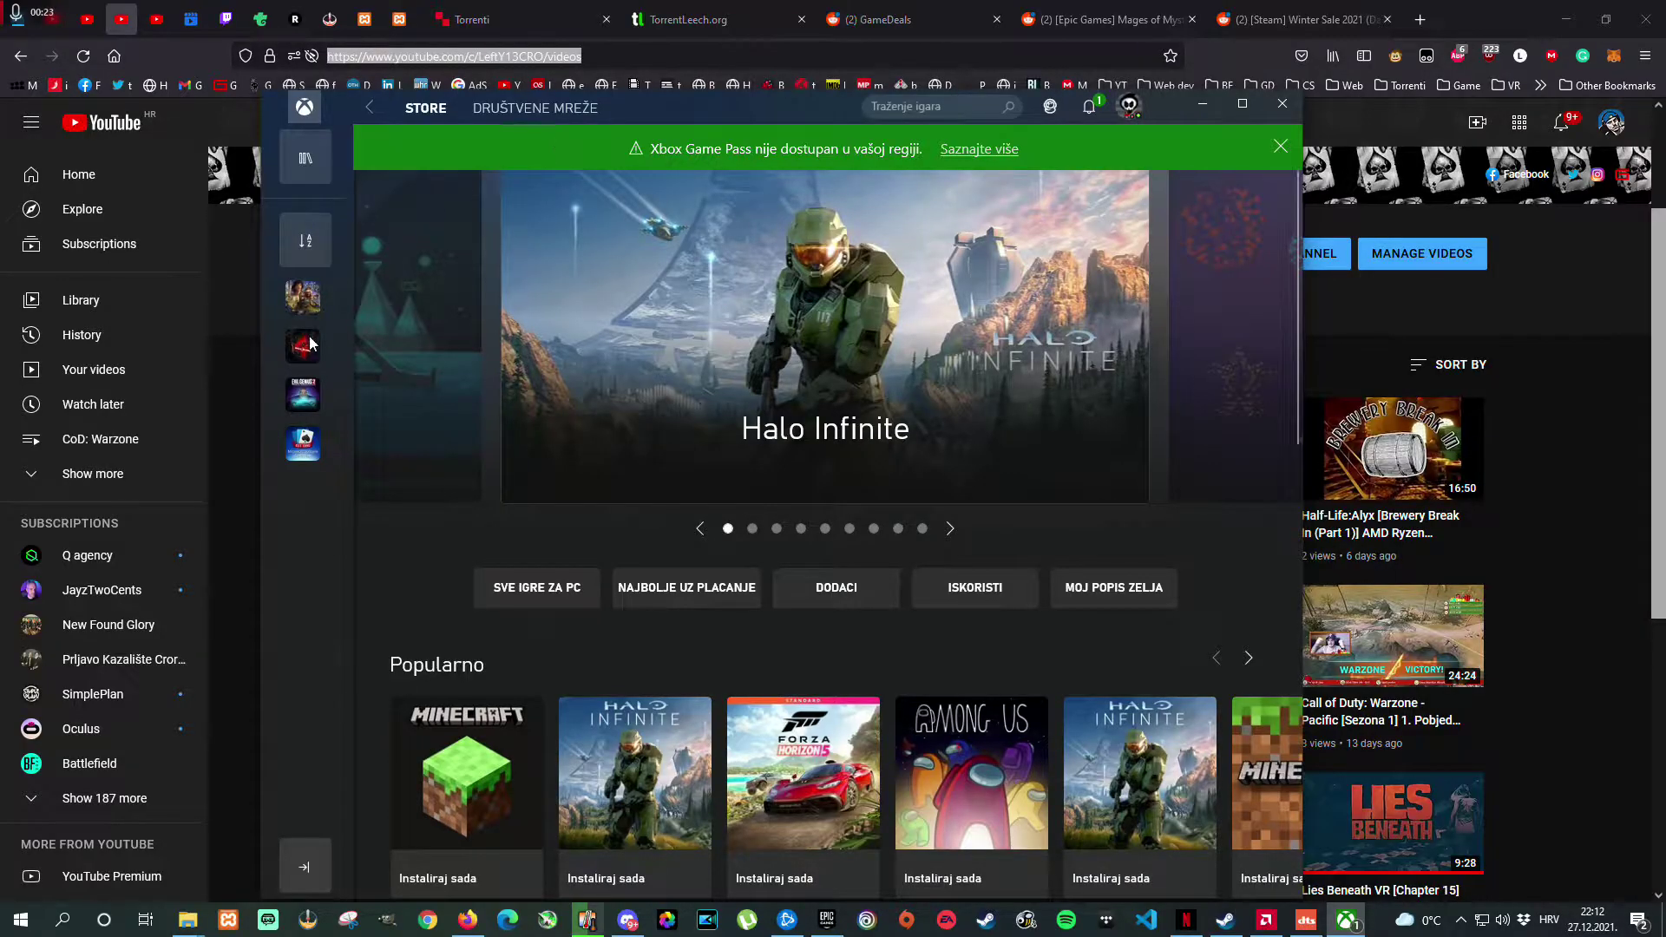
# Search the Xbox store for 'back 4 blood'.
pyautogui.click(918, 103)
pyautogui.write('ba')
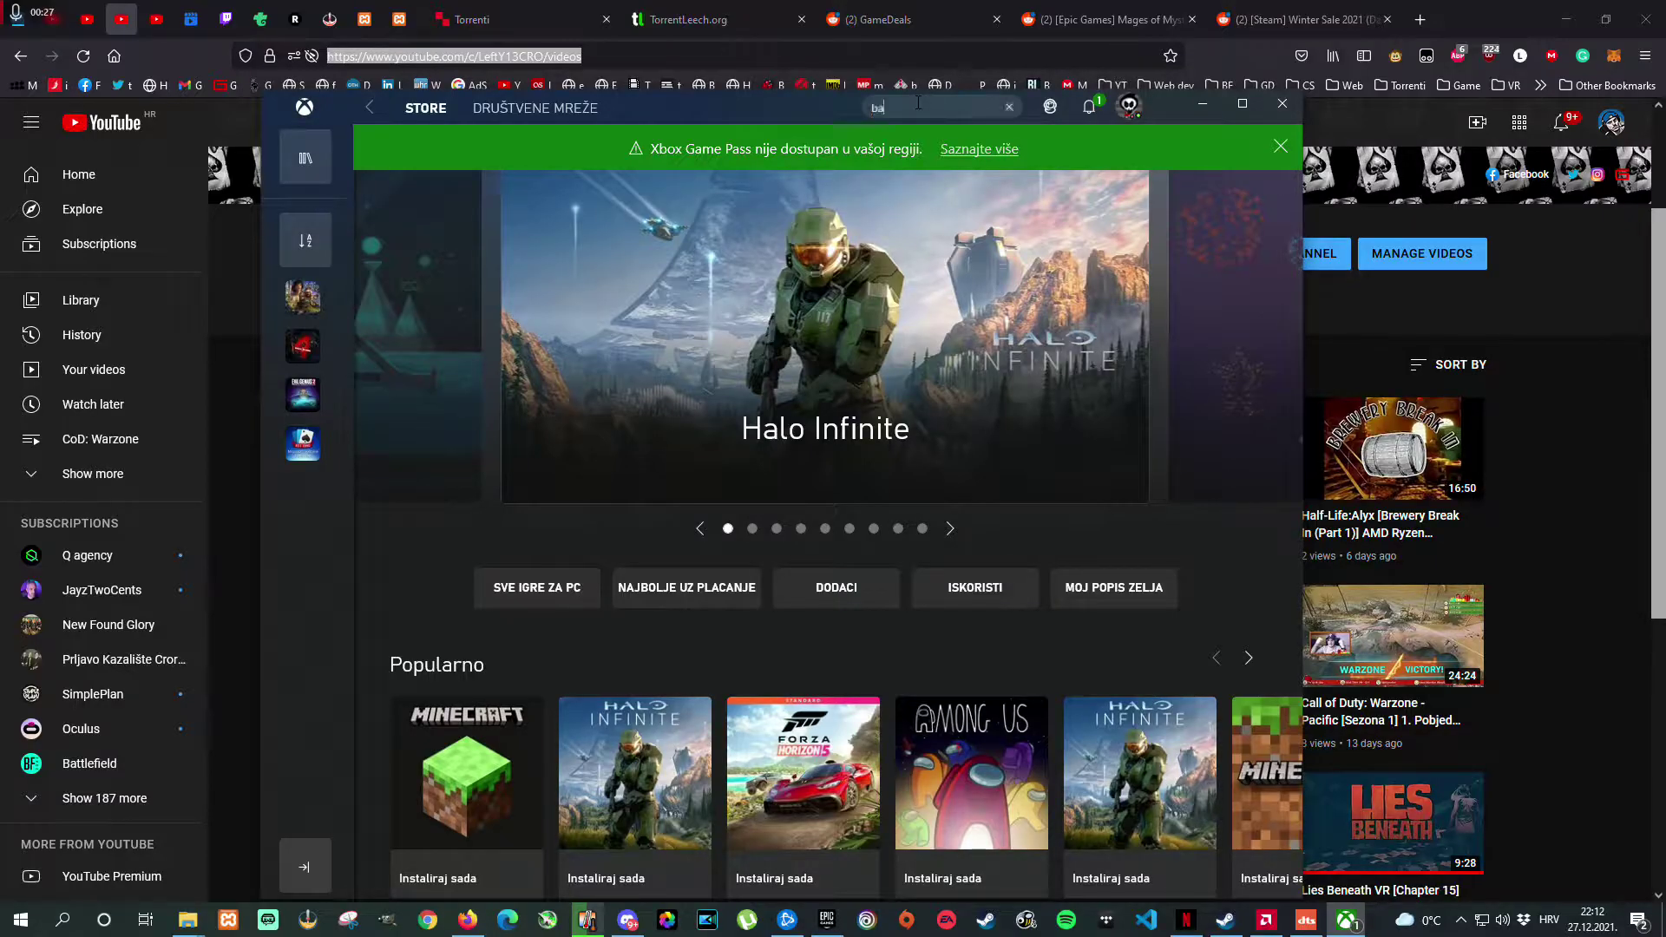
pyautogui.write('ck 4 blood')
pyautogui.press('Return')
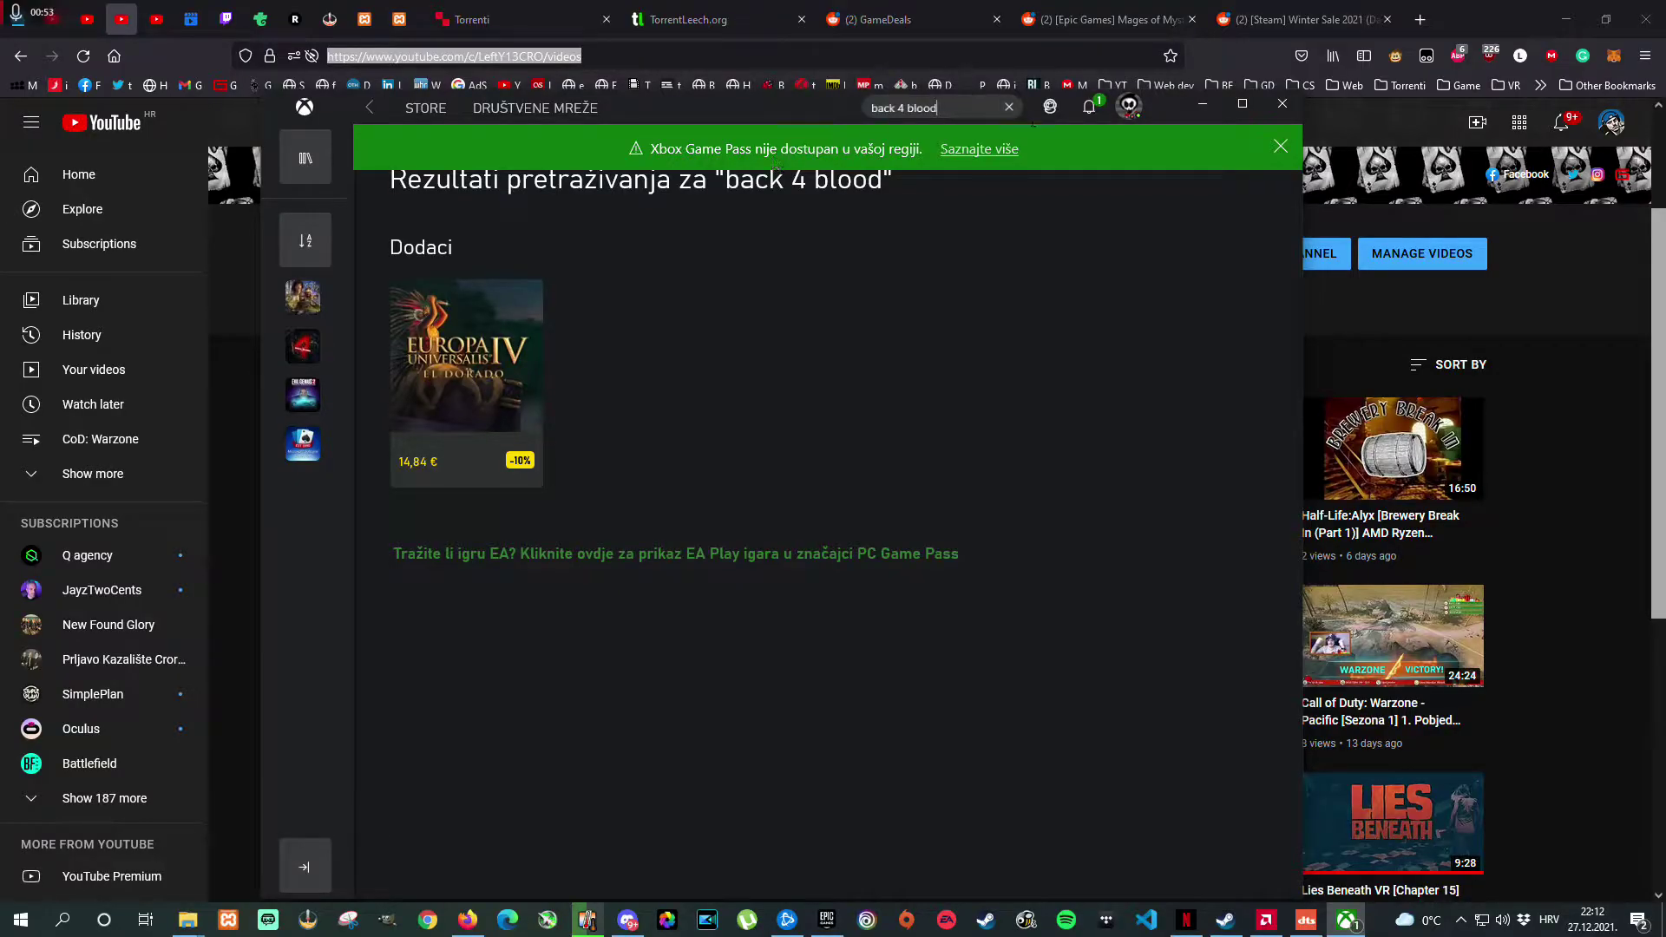
# Replace the search with 'age of empires', run it, then clear the search field.
pyautogui.tripleClick(982, 110)
pyautogui.write('age of empires')
pyautogui.press('Return')
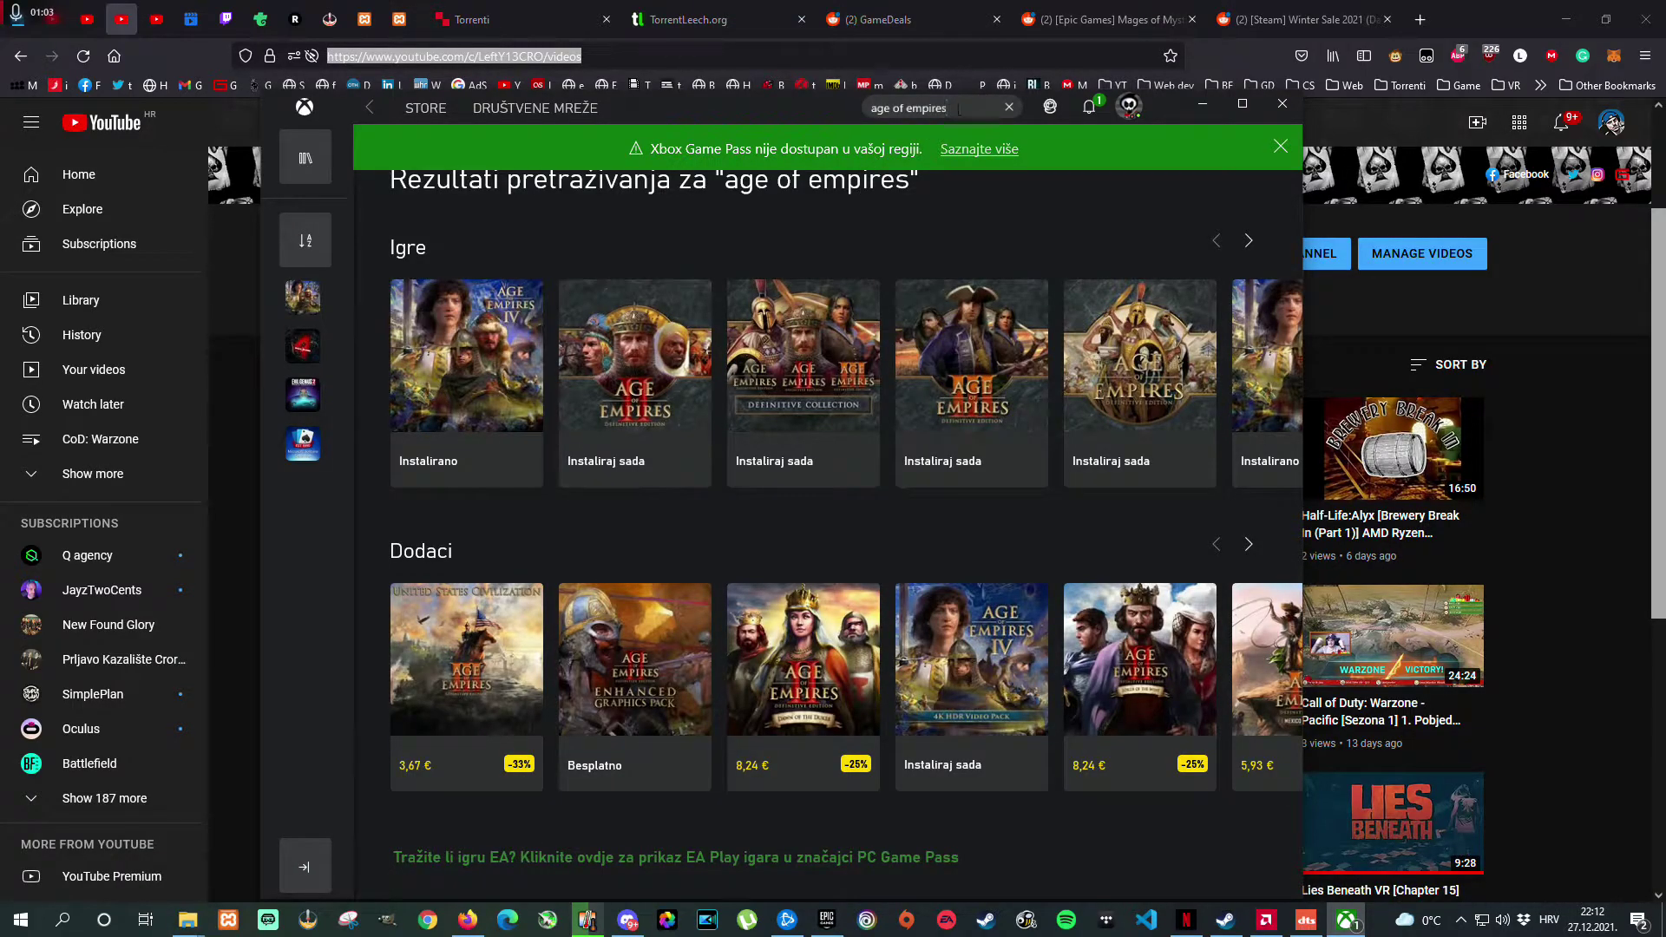
pyautogui.moveTo(947, 108); pyautogui.dragTo(840, 104)
pyautogui.press('BackSpace')
# Close the Xbox window and quit the Xbox app from the system tray.
pyautogui.click(1295, 111)
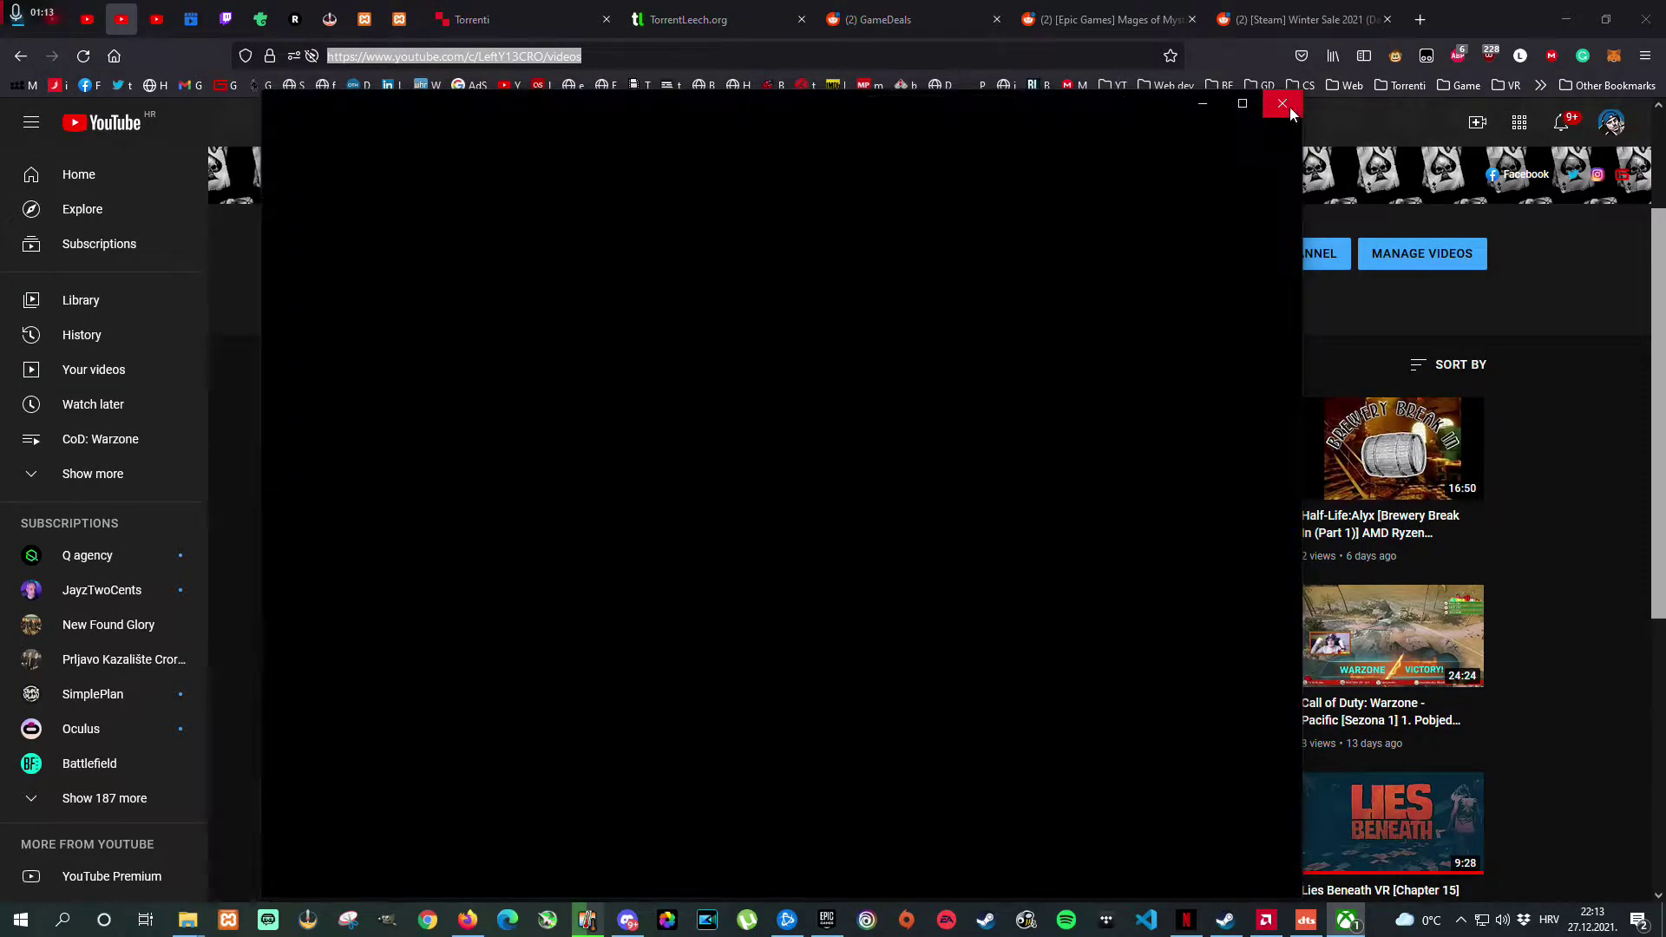
pyautogui.click(1459, 918)
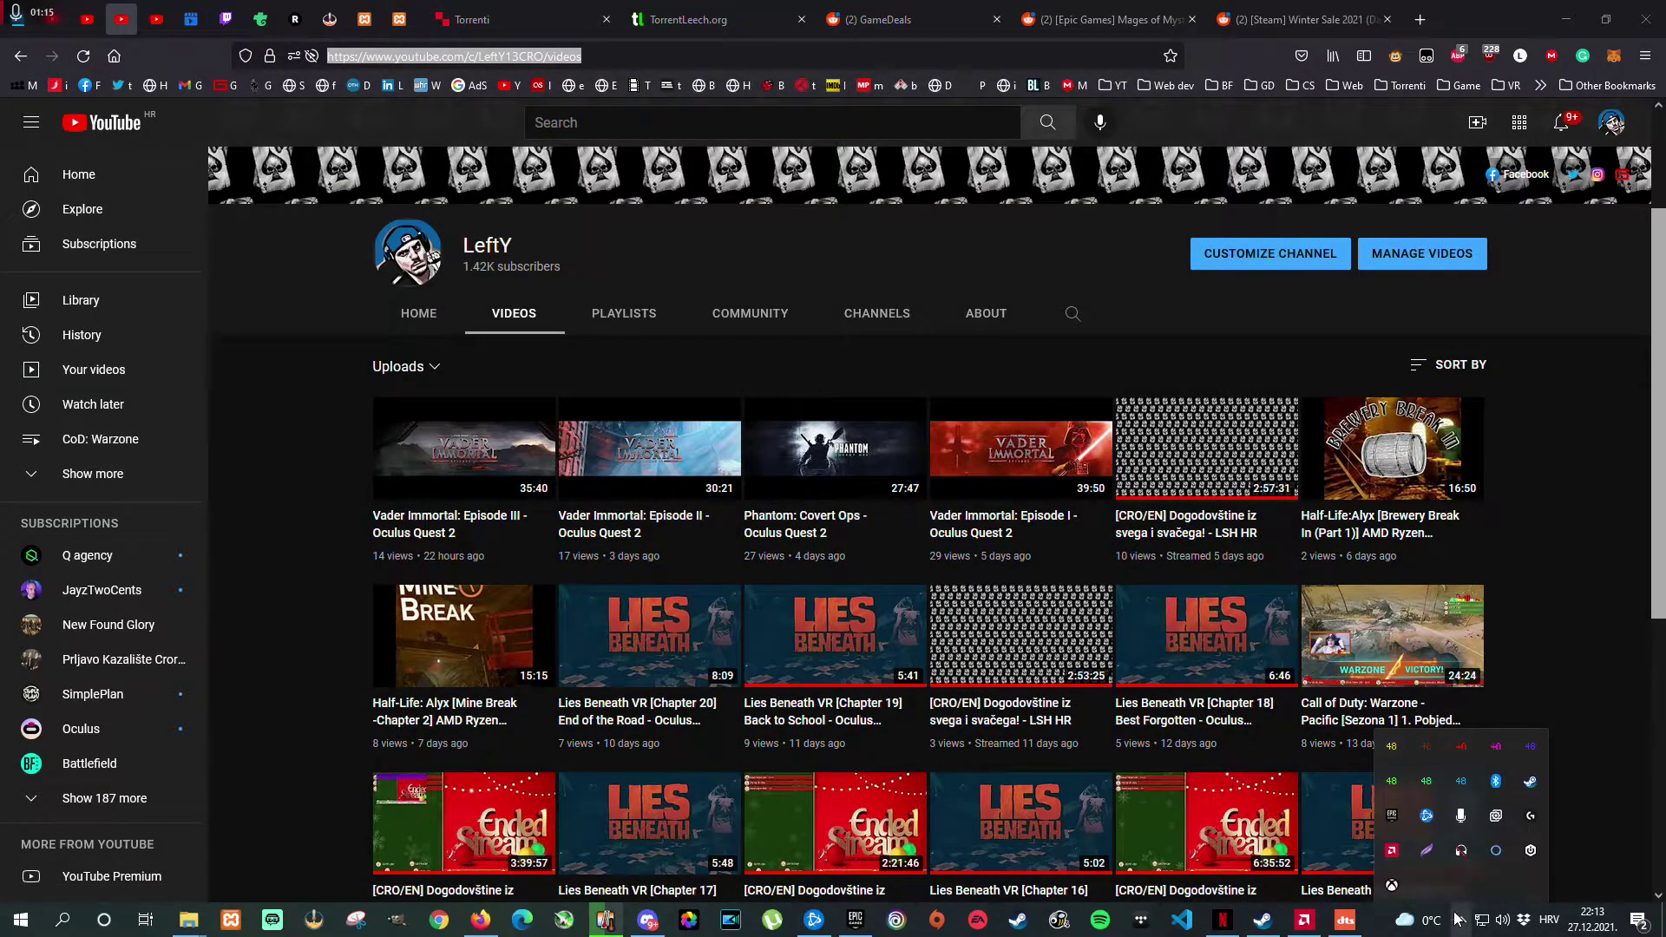
pyautogui.rightClick(1392, 883)
pyautogui.click(1457, 865)
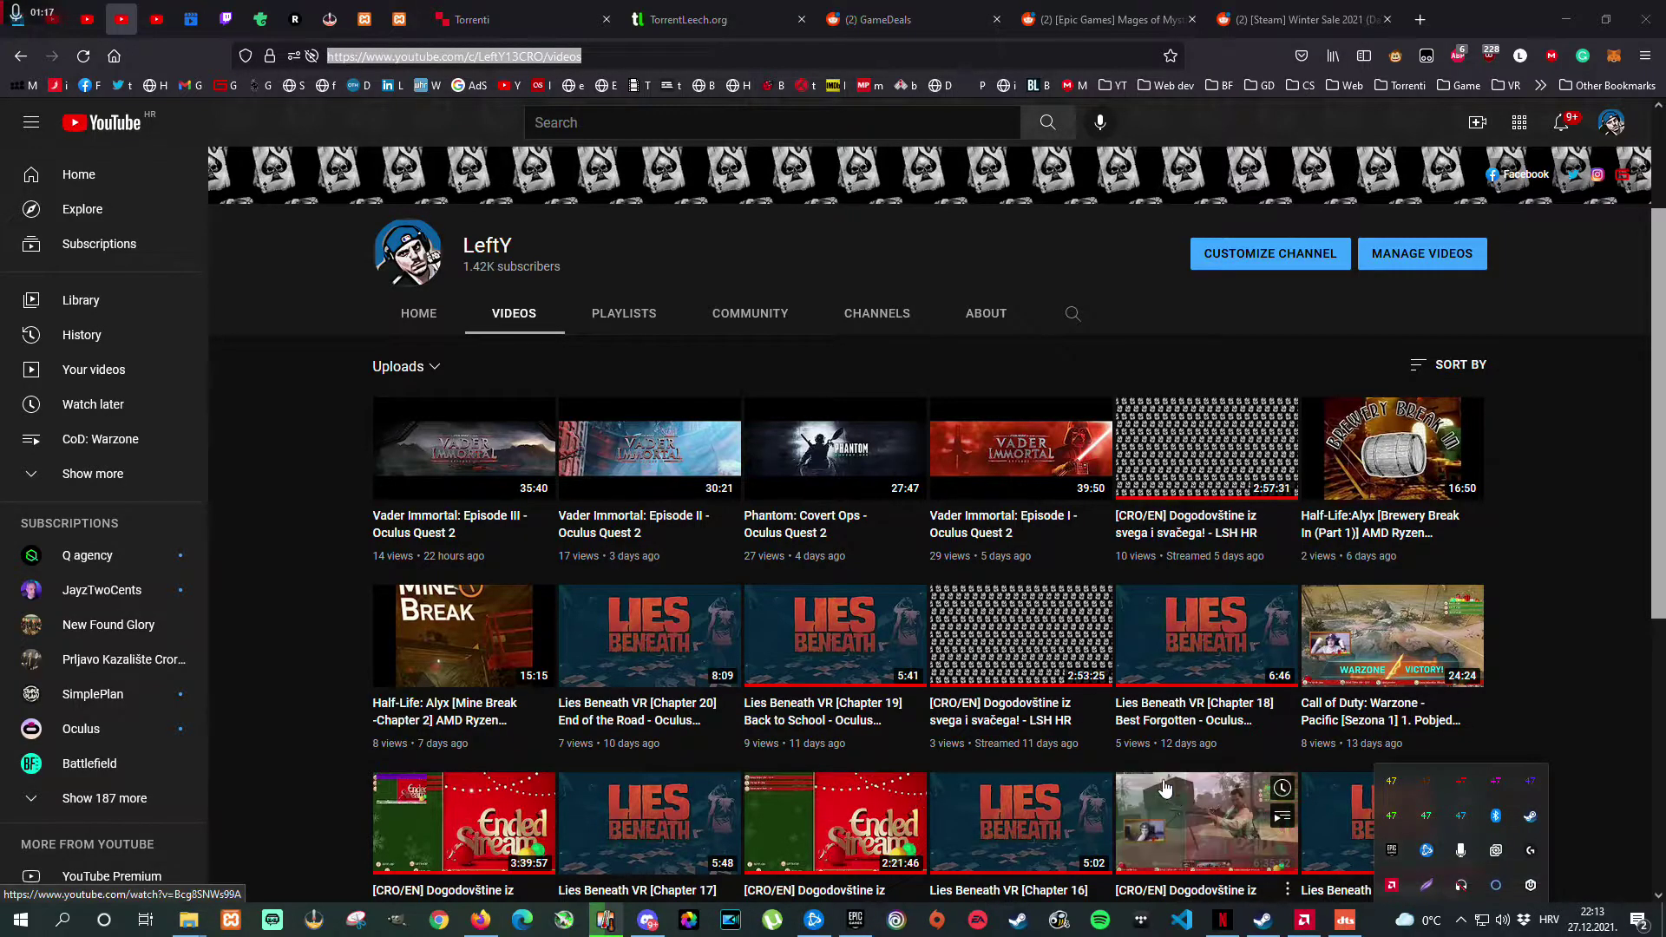
# Open Windows Settings from the Start right-click menu and go to Time & Language.
pyautogui.rightClick(19, 917)
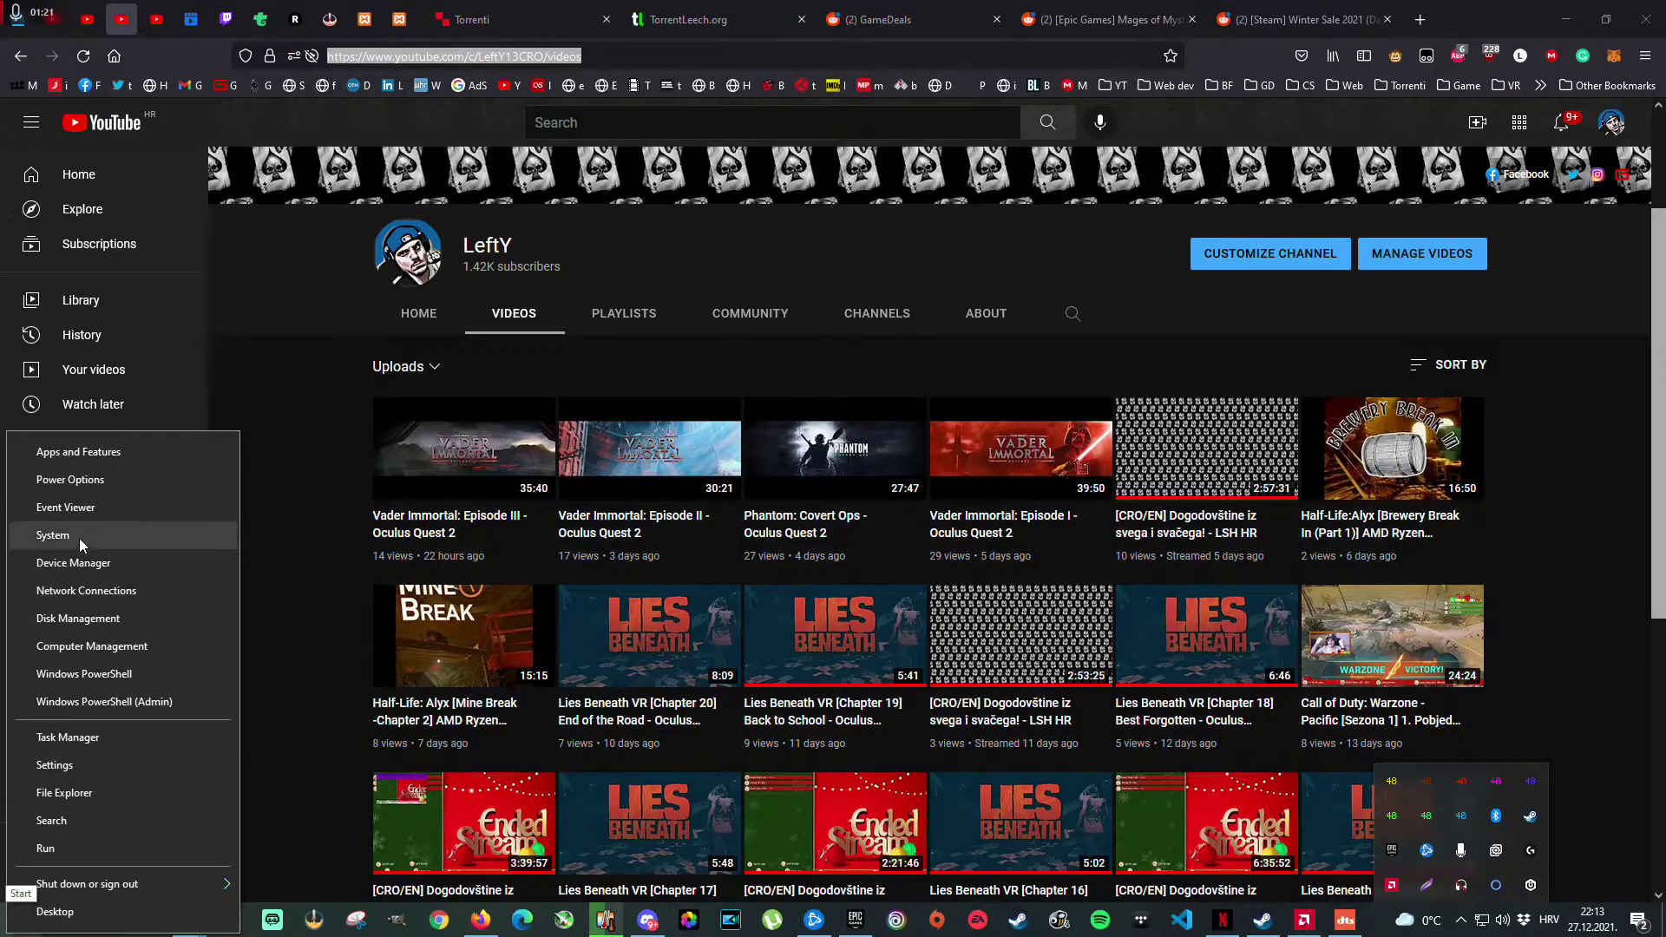
pyautogui.click(65, 772)
pyautogui.rightClick(19, 917)
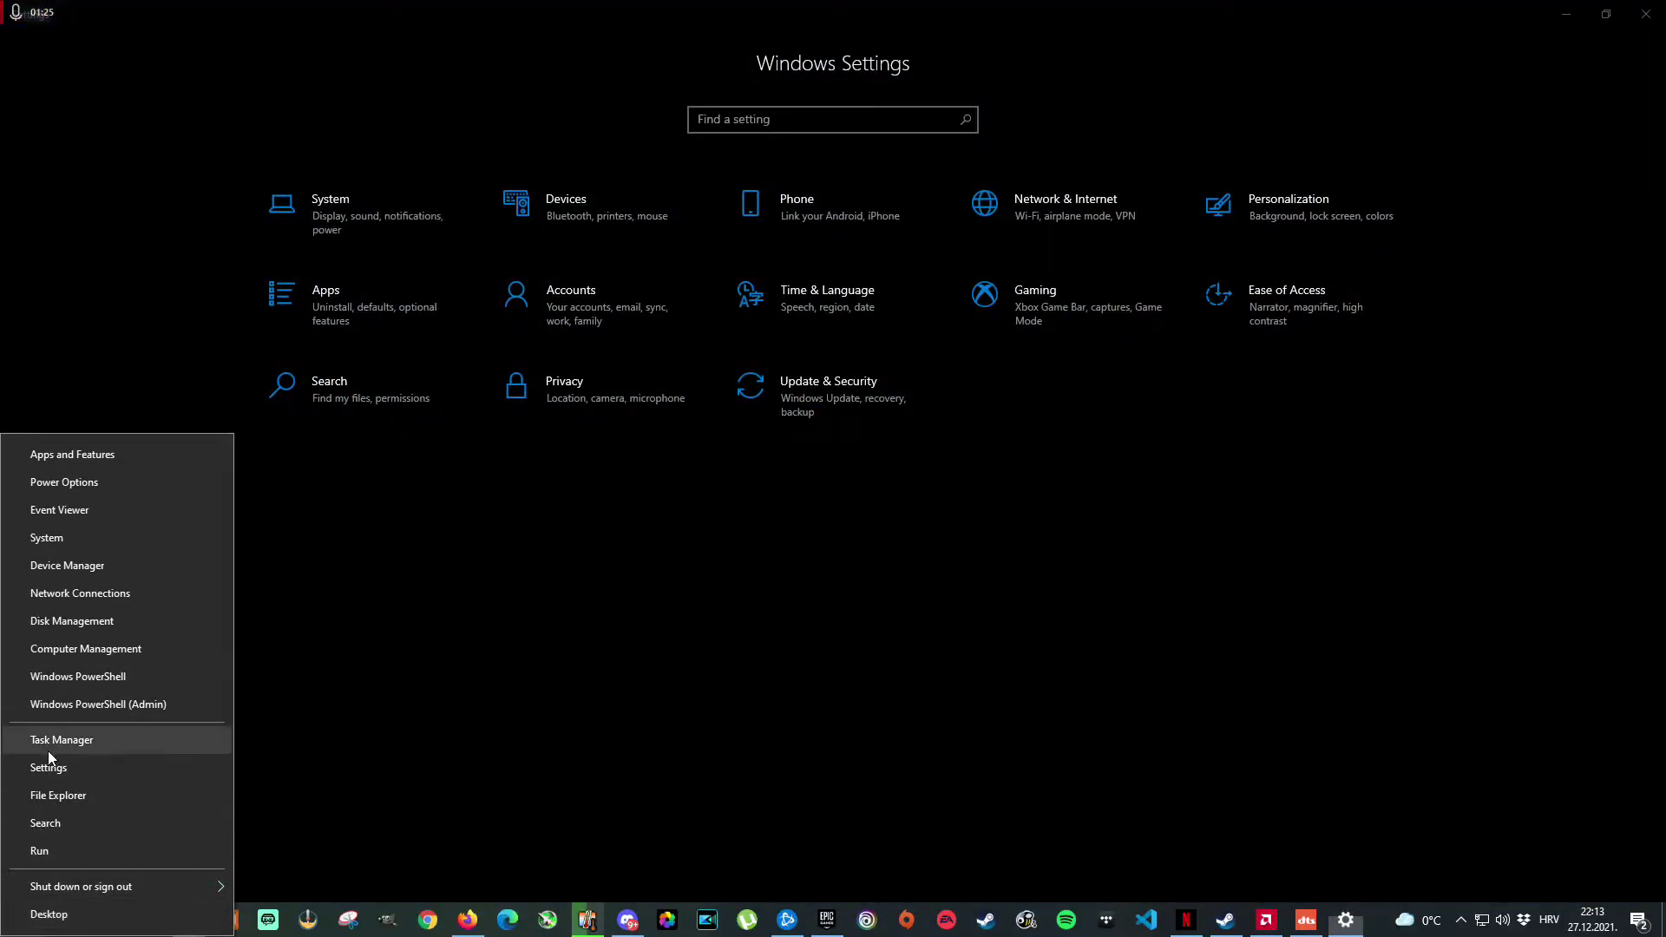
pyautogui.click(480, 627)
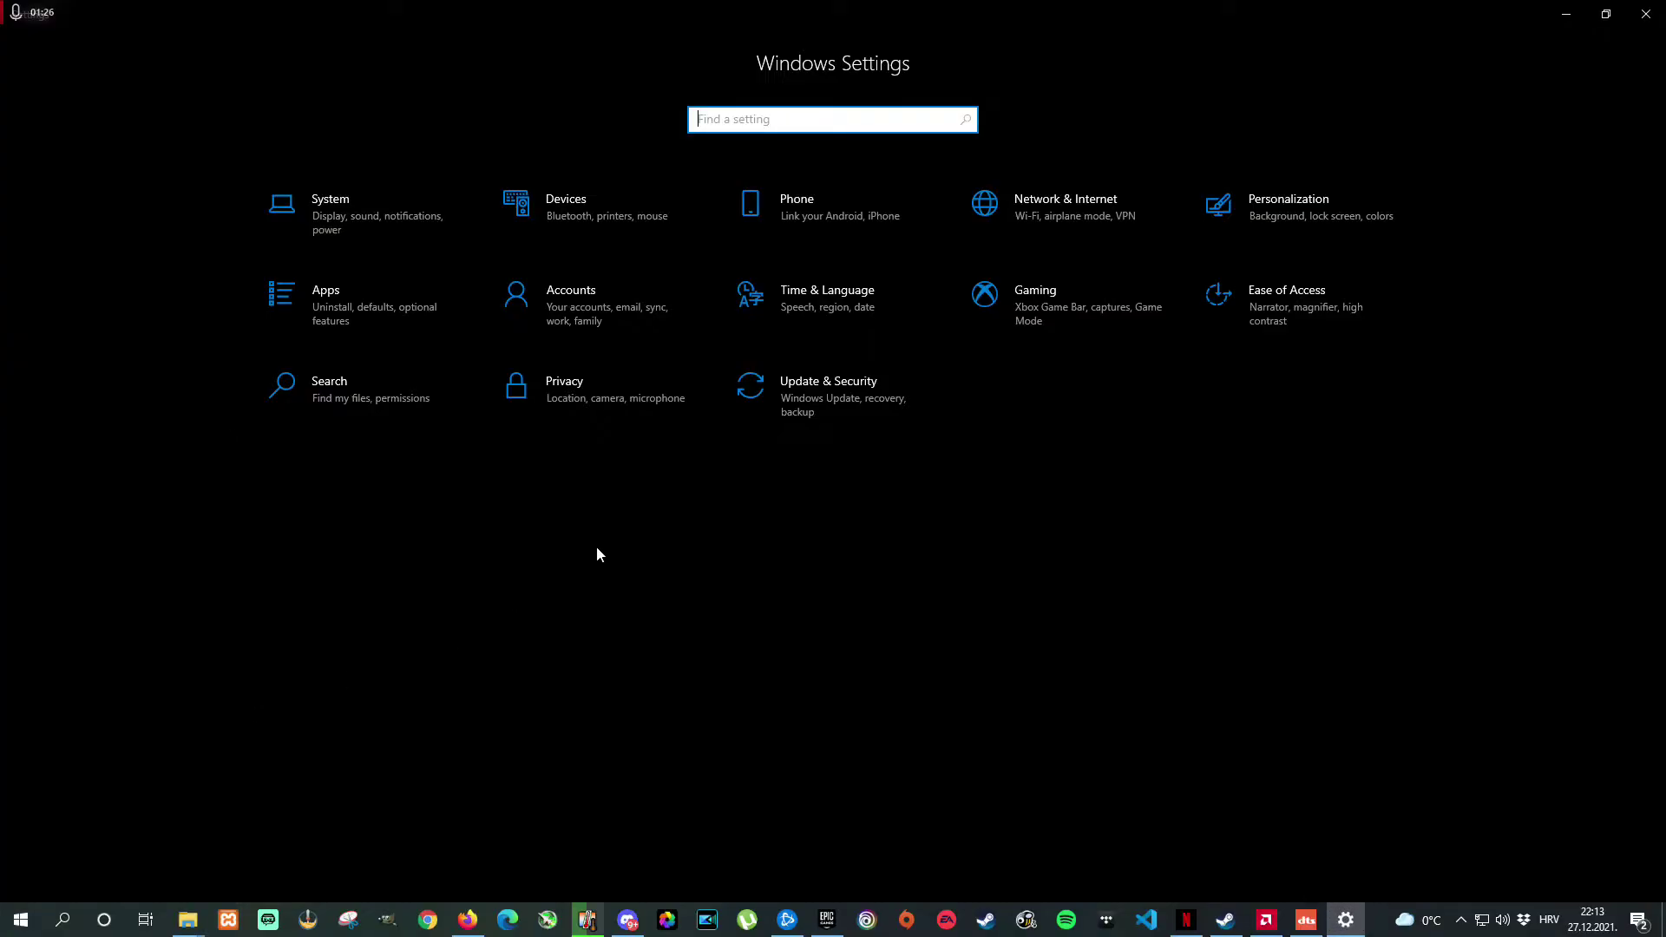
pyautogui.click(813, 306)
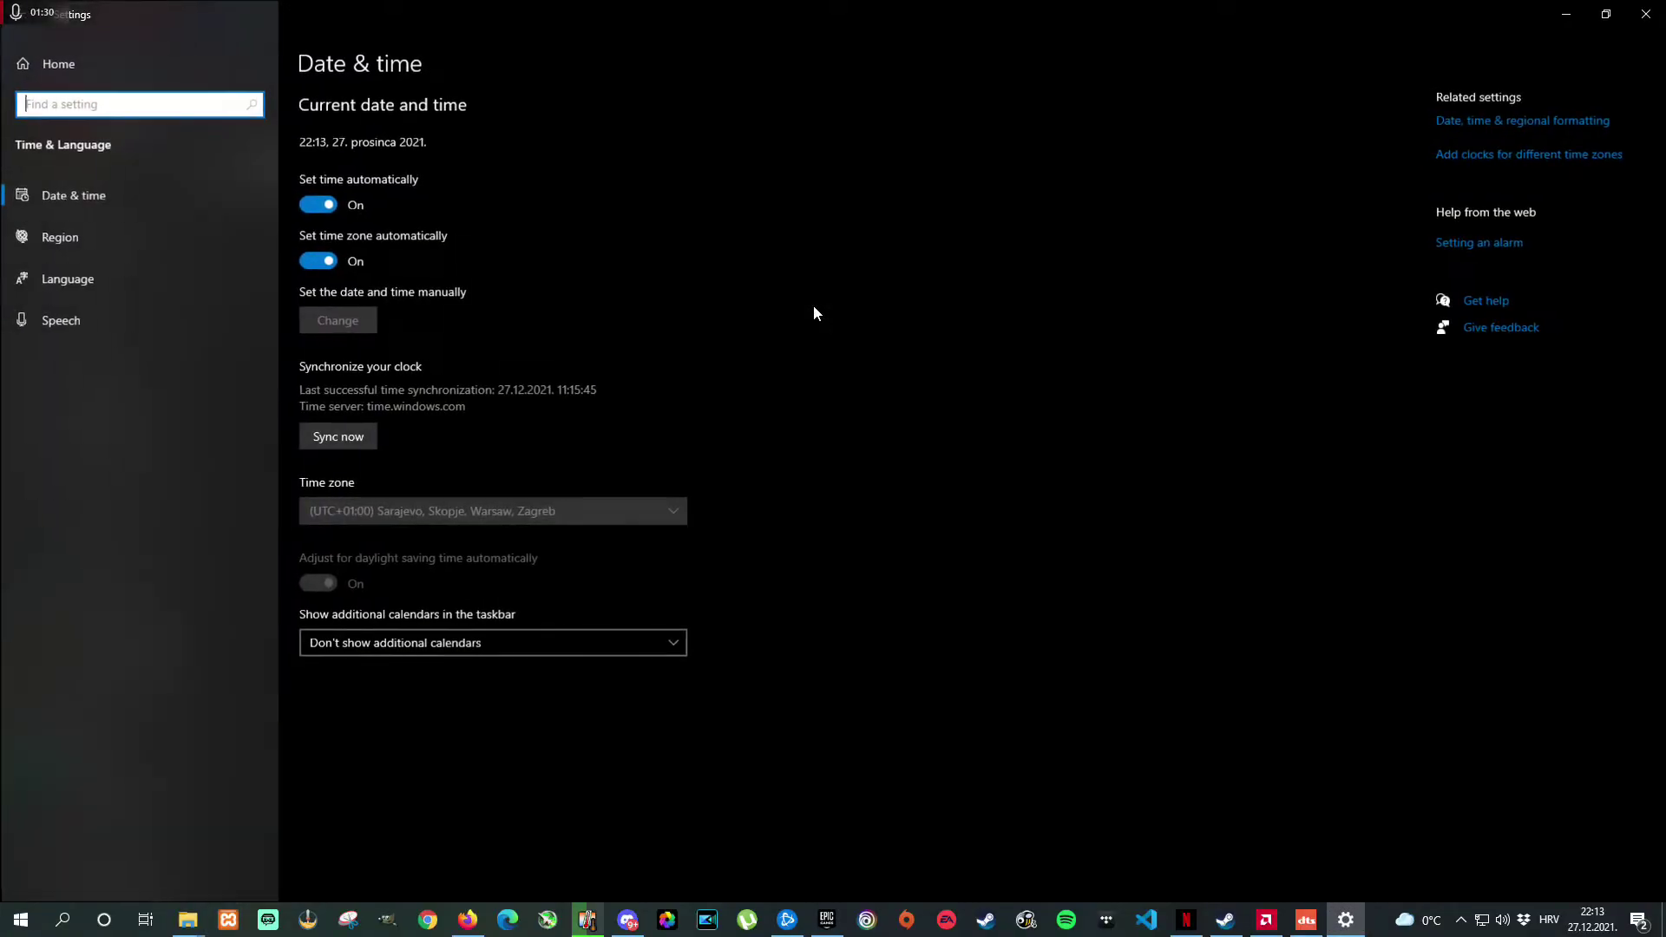
# Switch to the Language page in Time & Language settings.
pyautogui.click(101, 278)
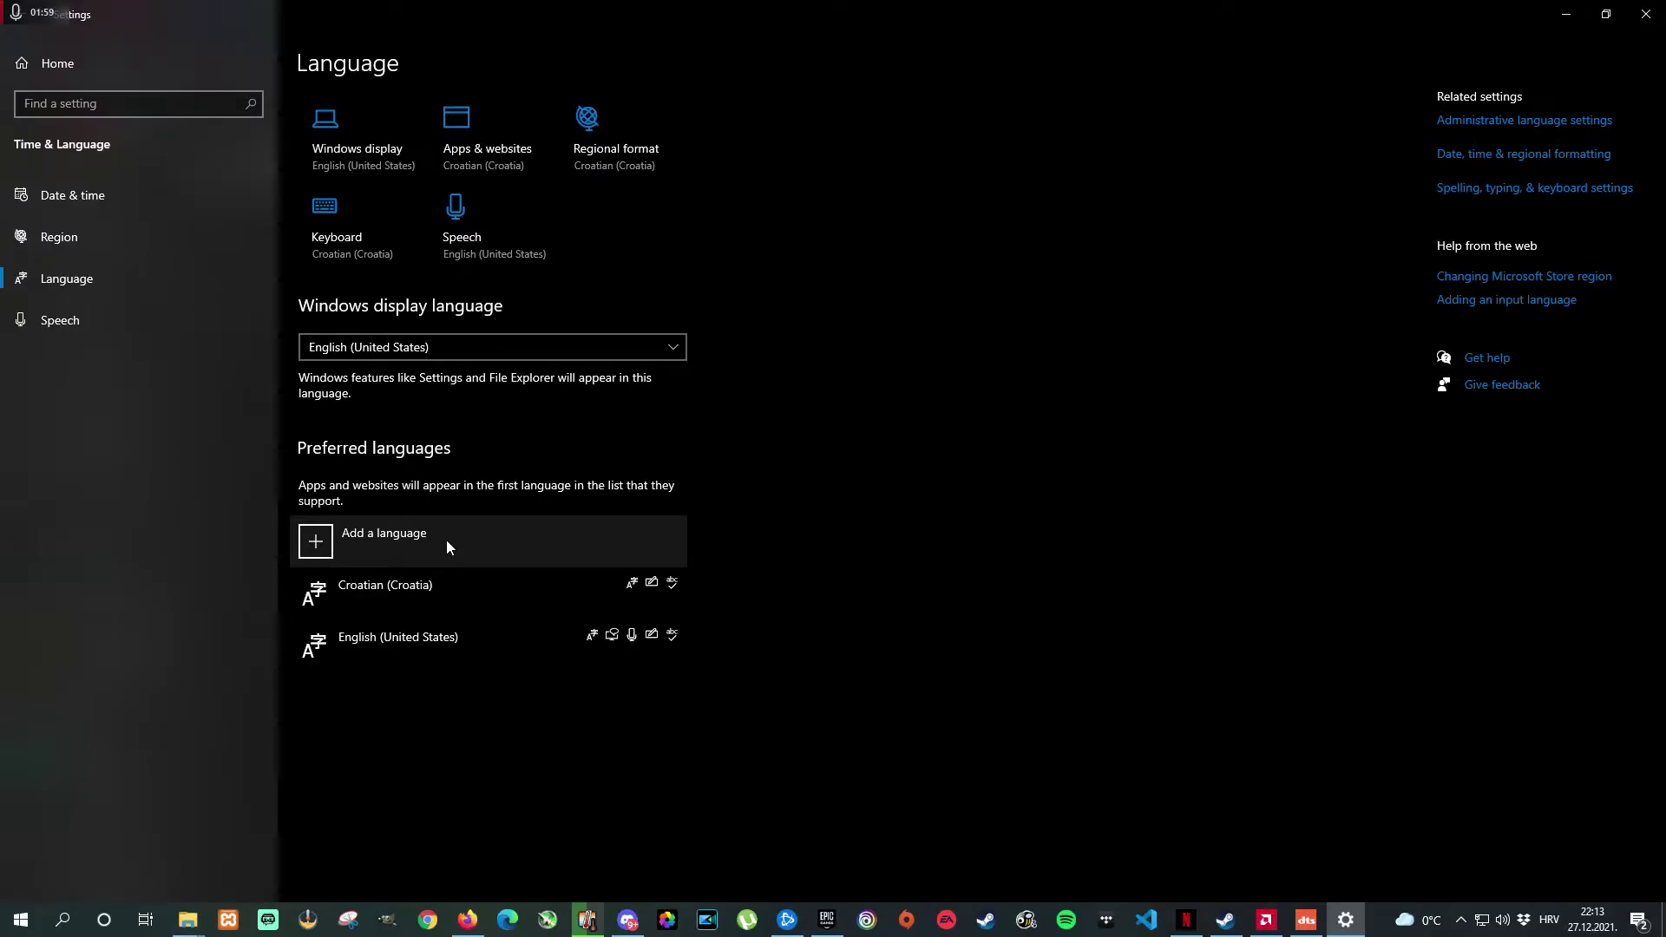
# Move English (United States) above Croatian (Croatia) in preferred languages, then go to the Region page.
pyautogui.click(393, 536)
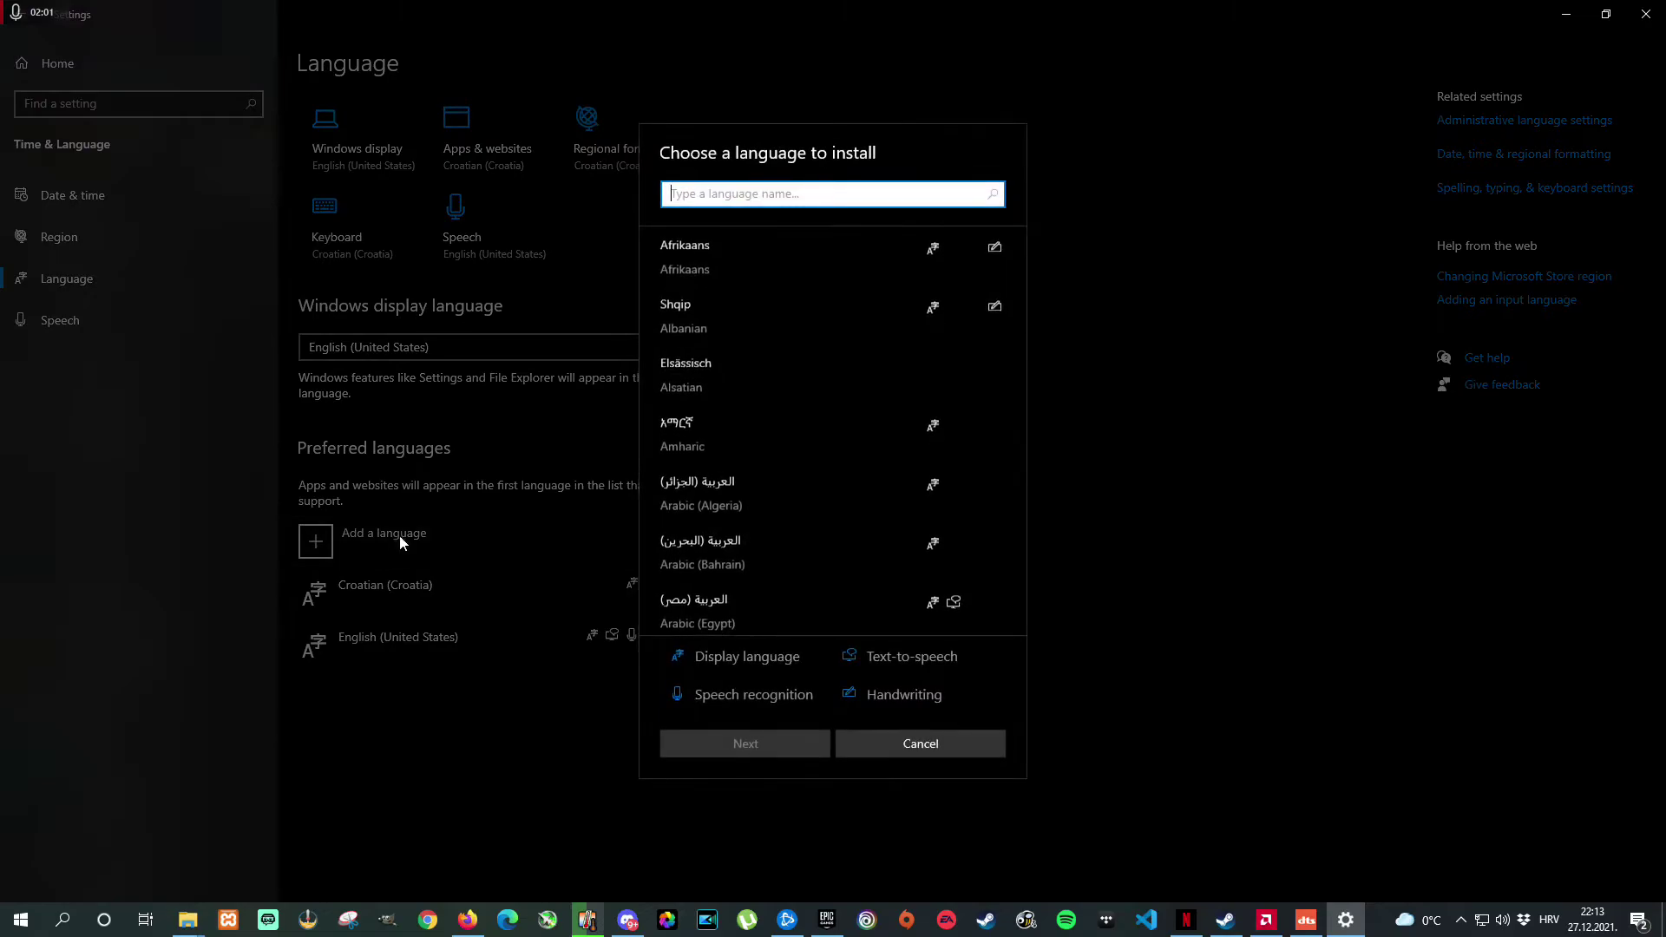
pyautogui.write('uni')
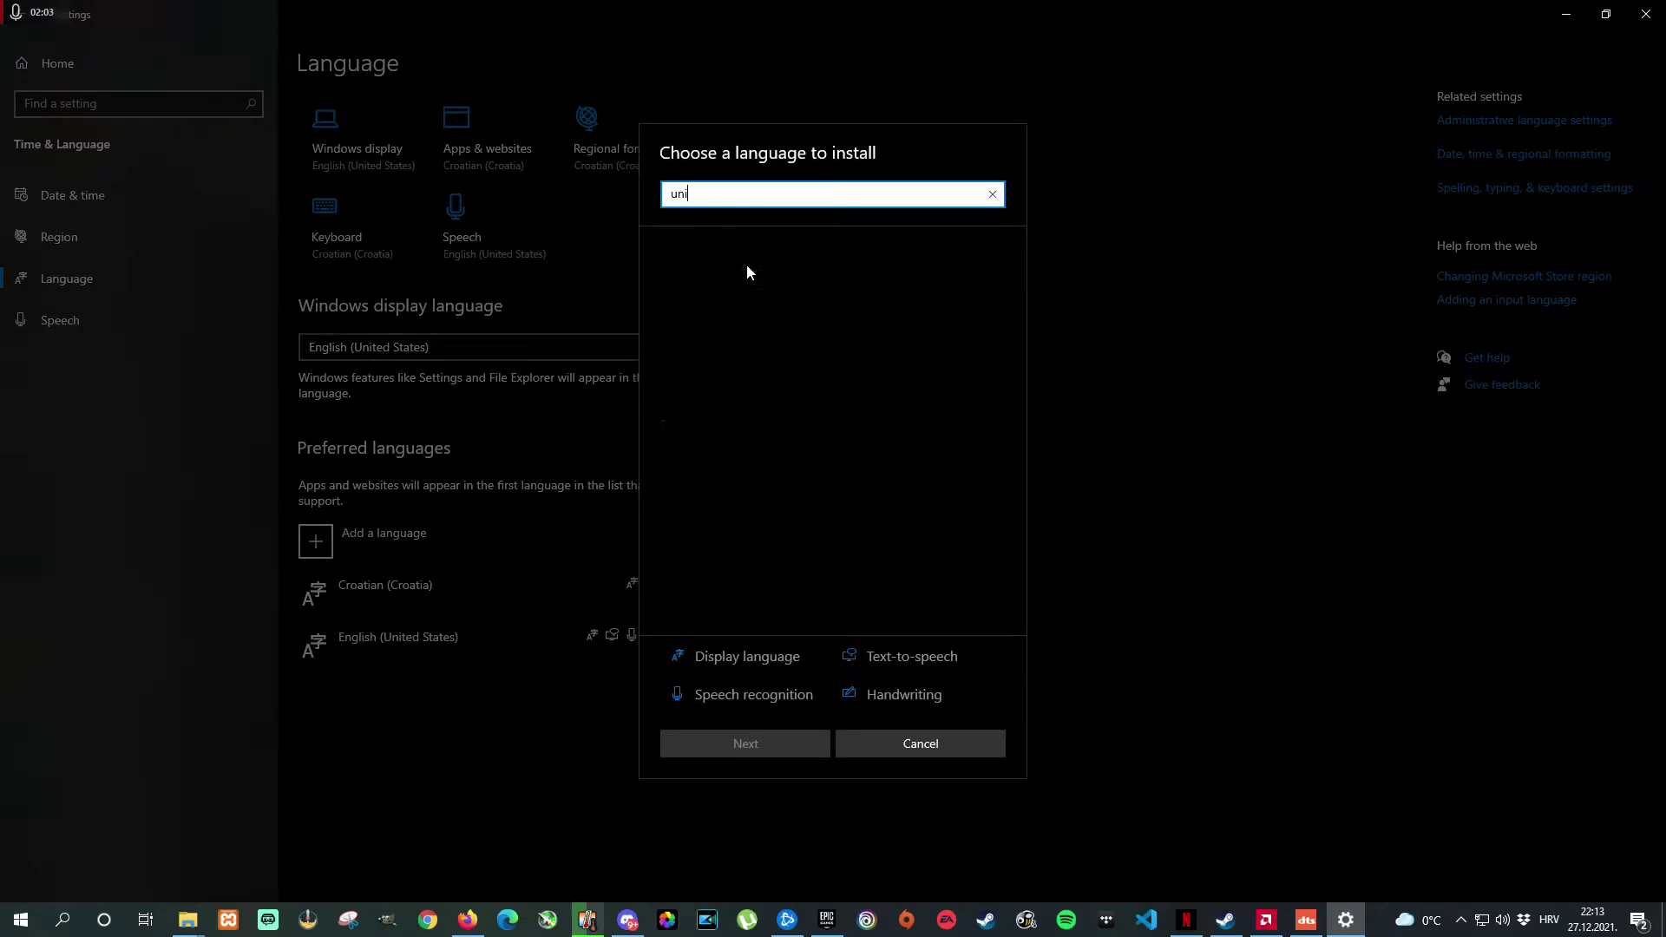
pyautogui.write('ted states')
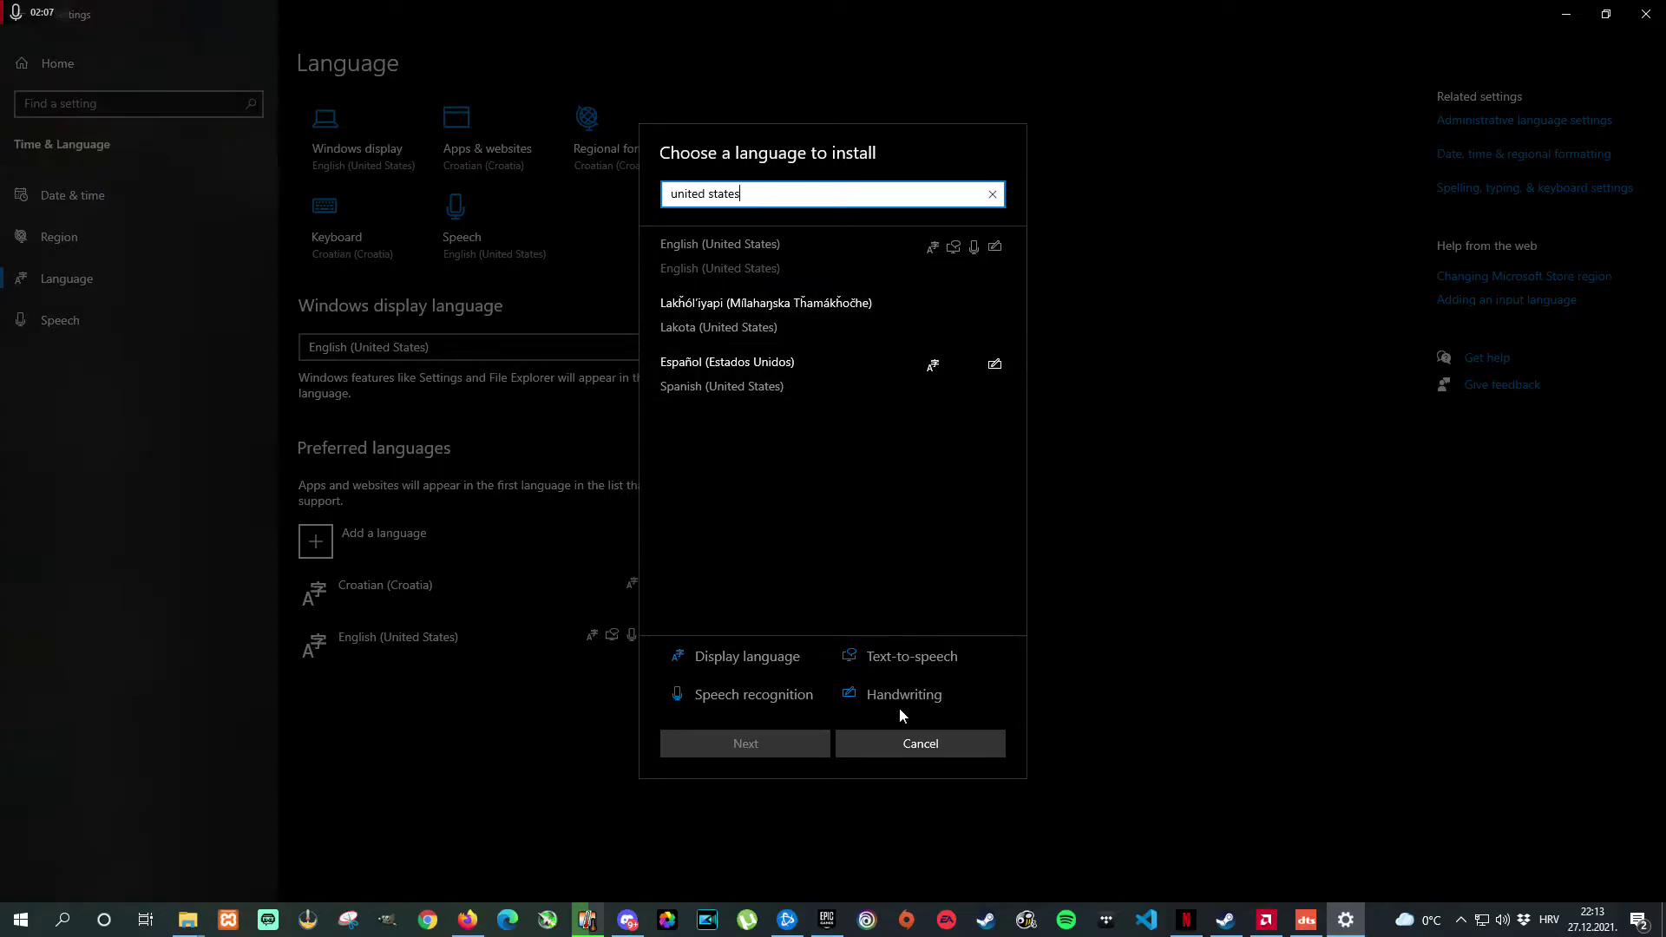
pyautogui.click(903, 733)
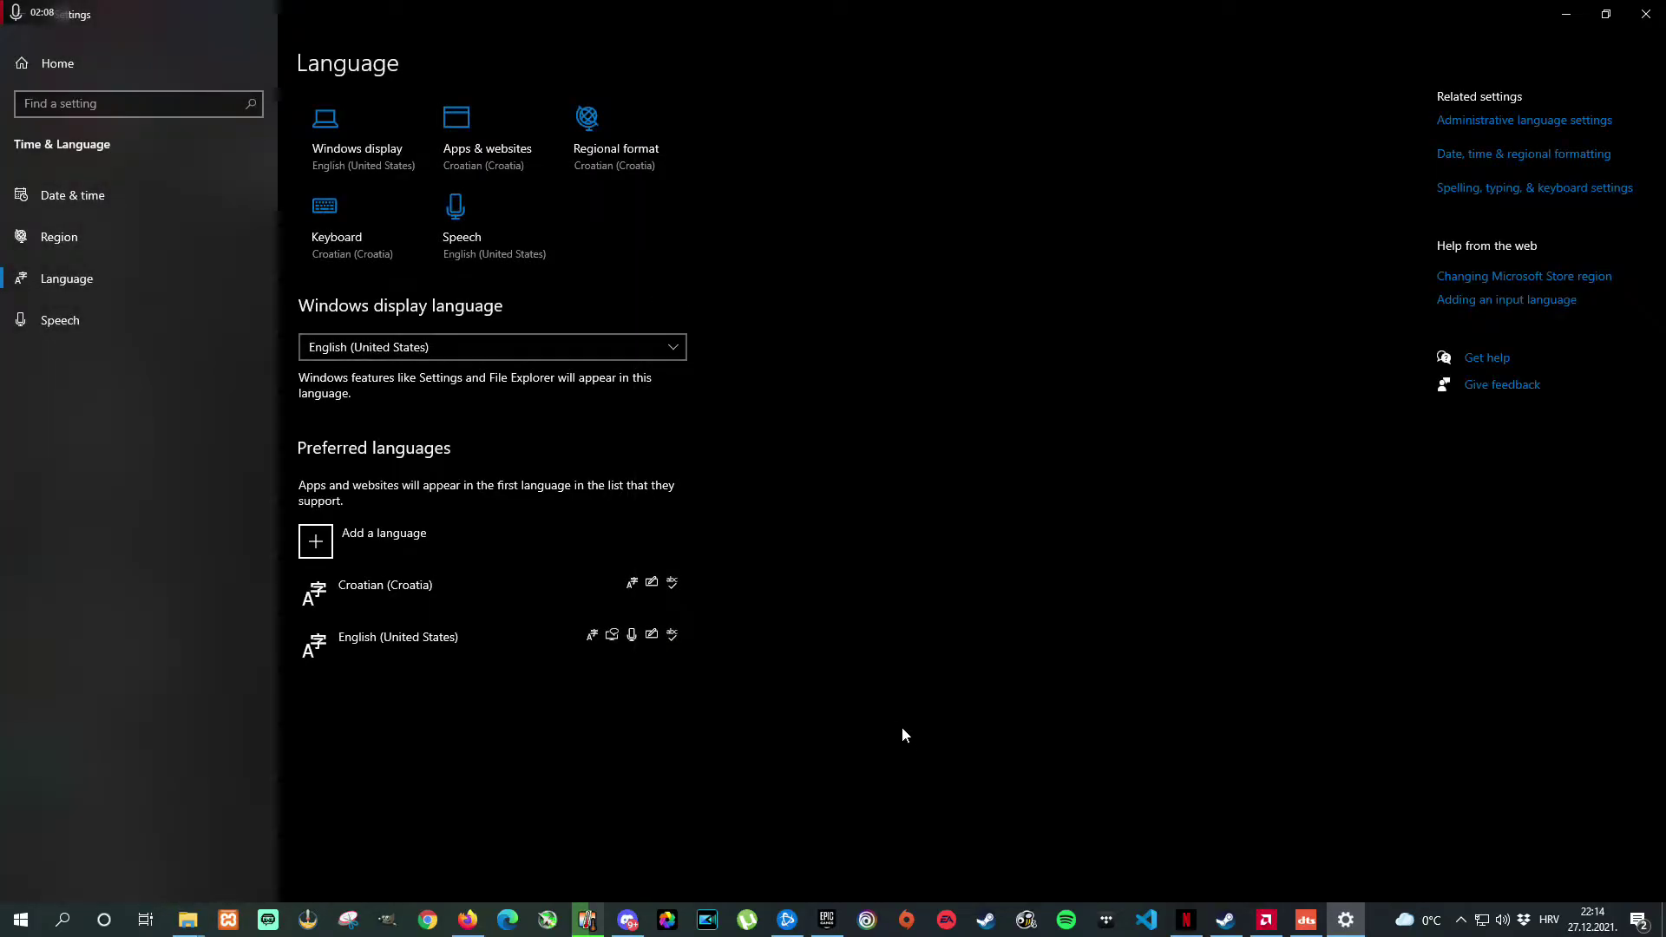
pyautogui.click(437, 657)
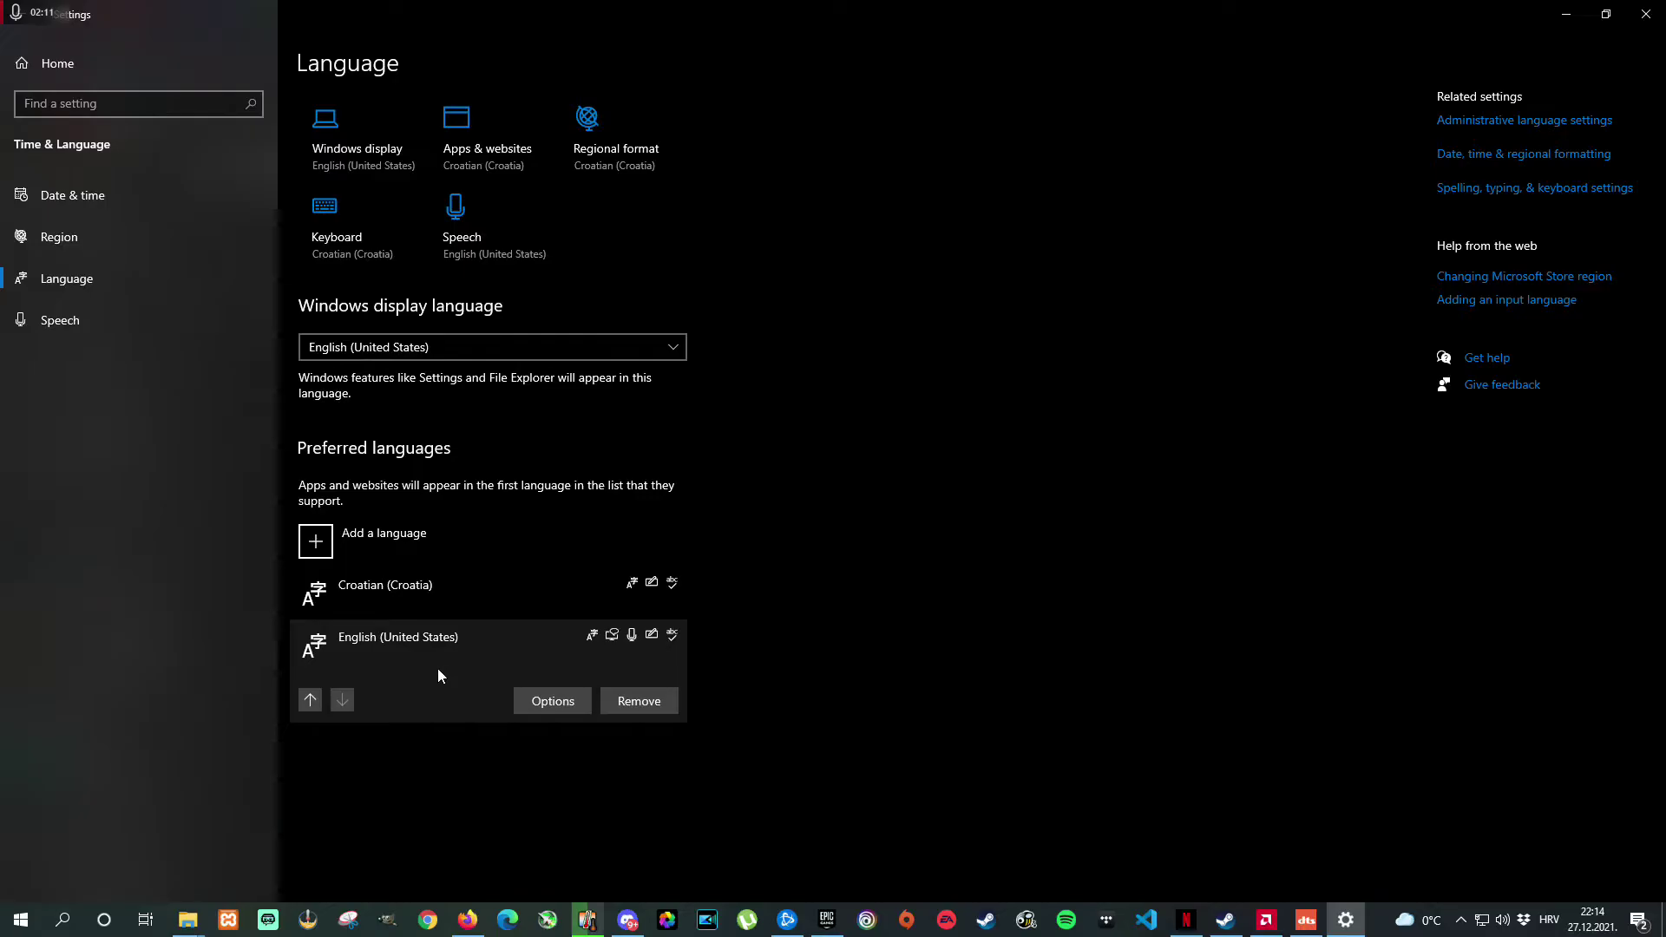
pyautogui.click(311, 701)
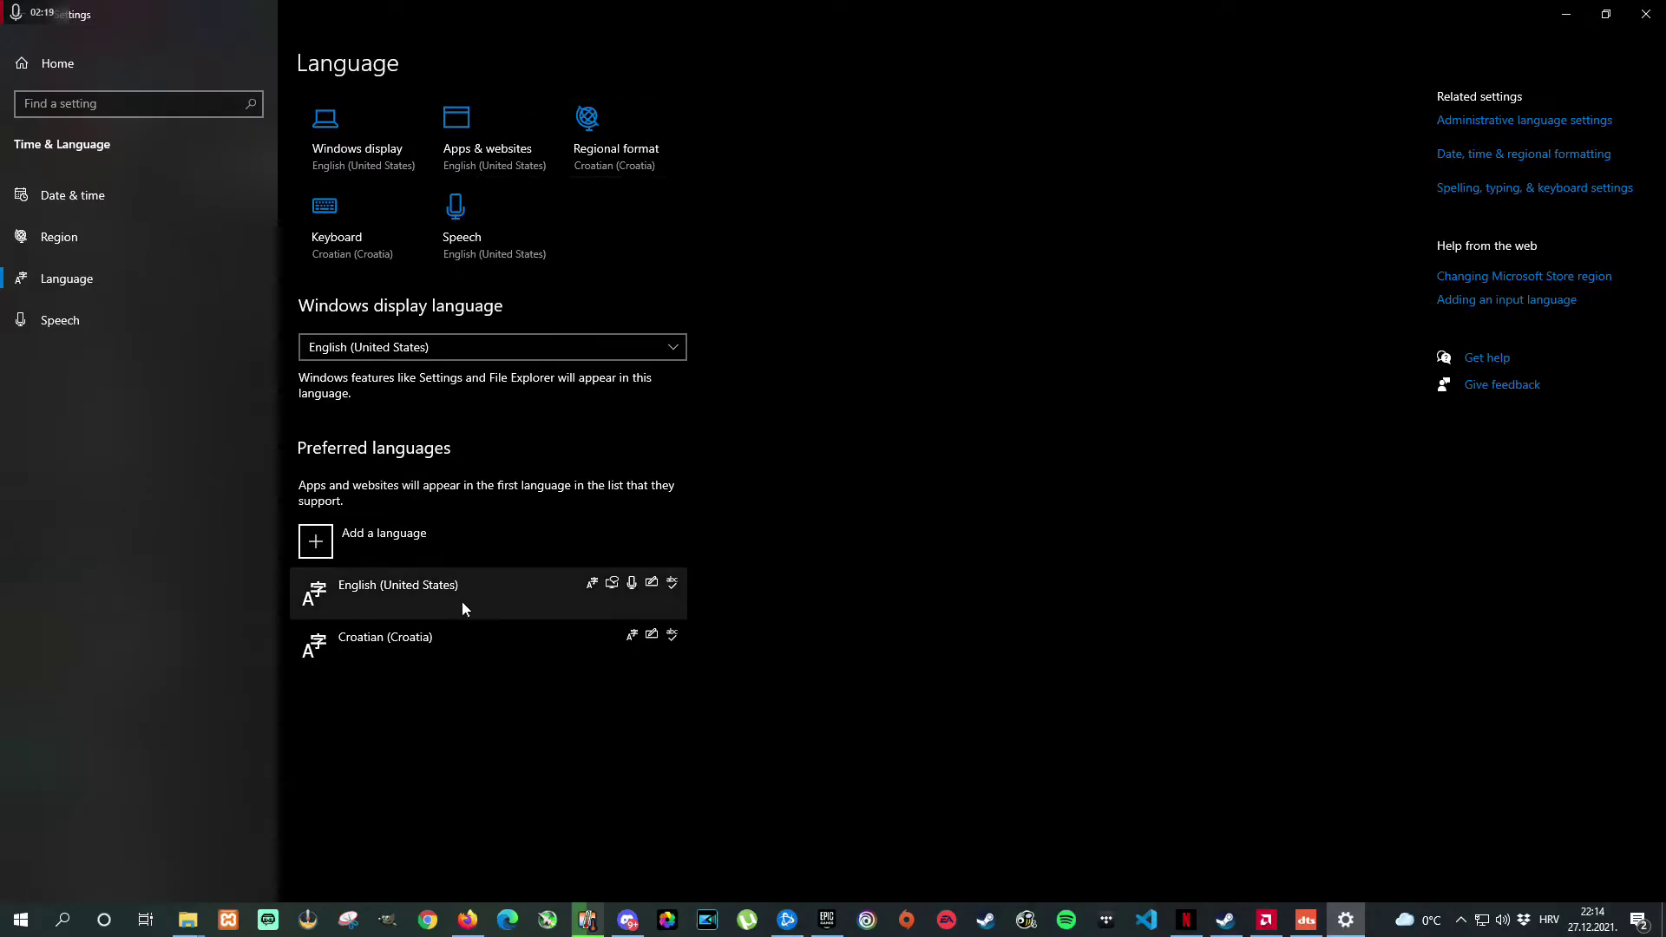
pyautogui.click(616, 152)
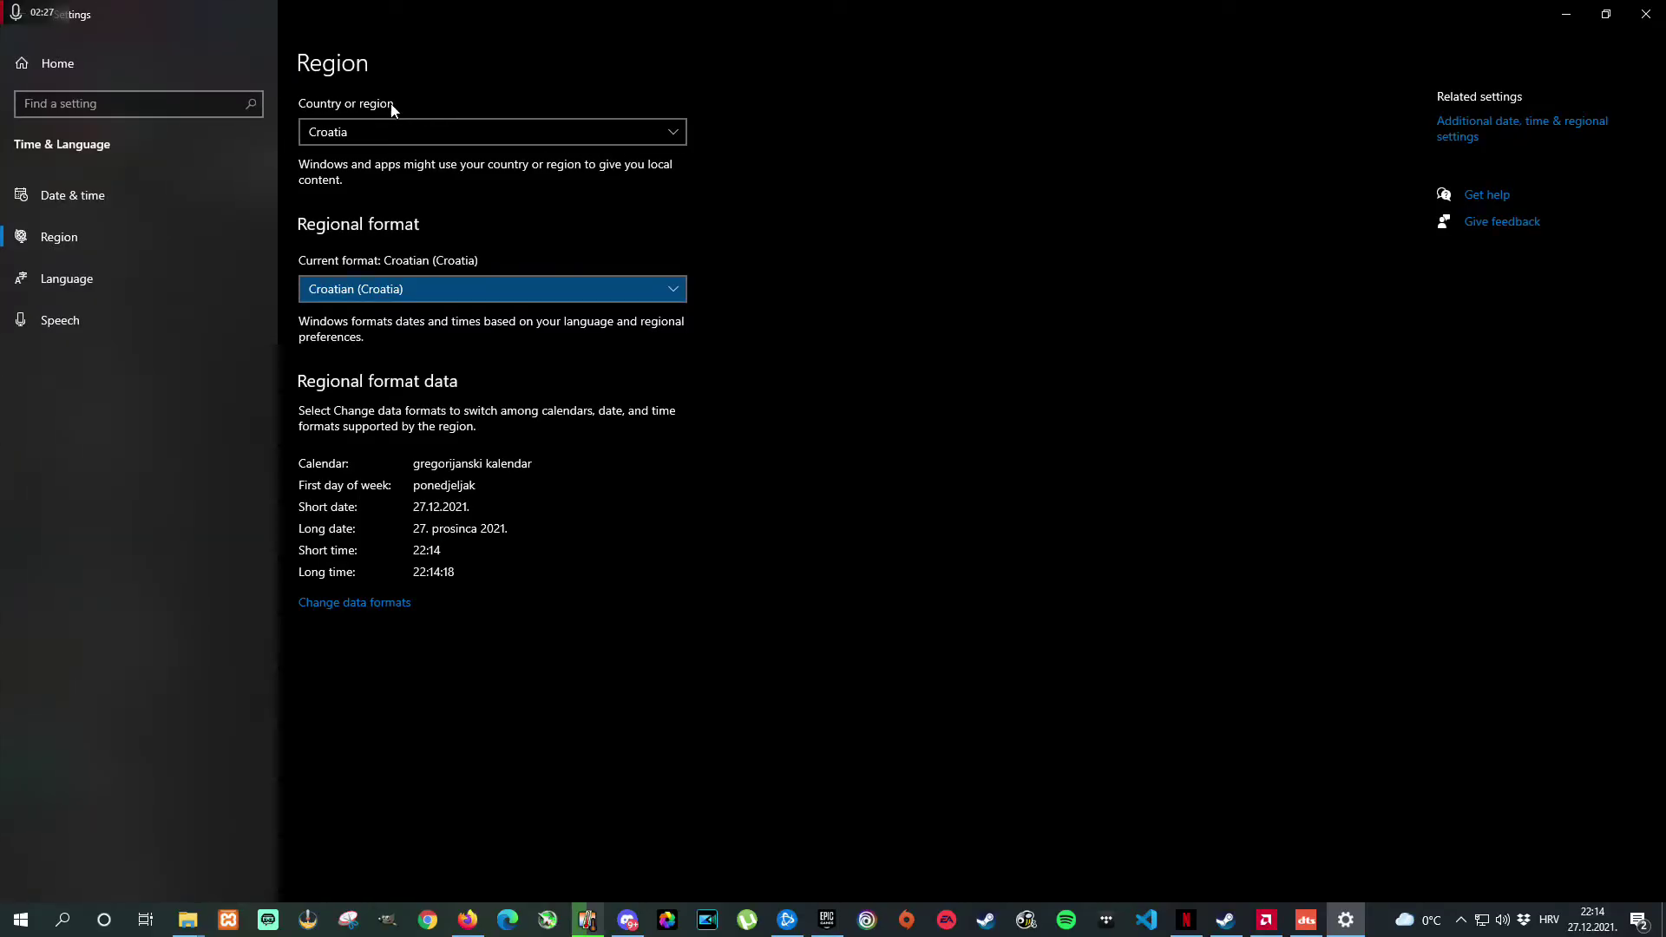
# Set the country or region to United States.
pyautogui.click(373, 132)
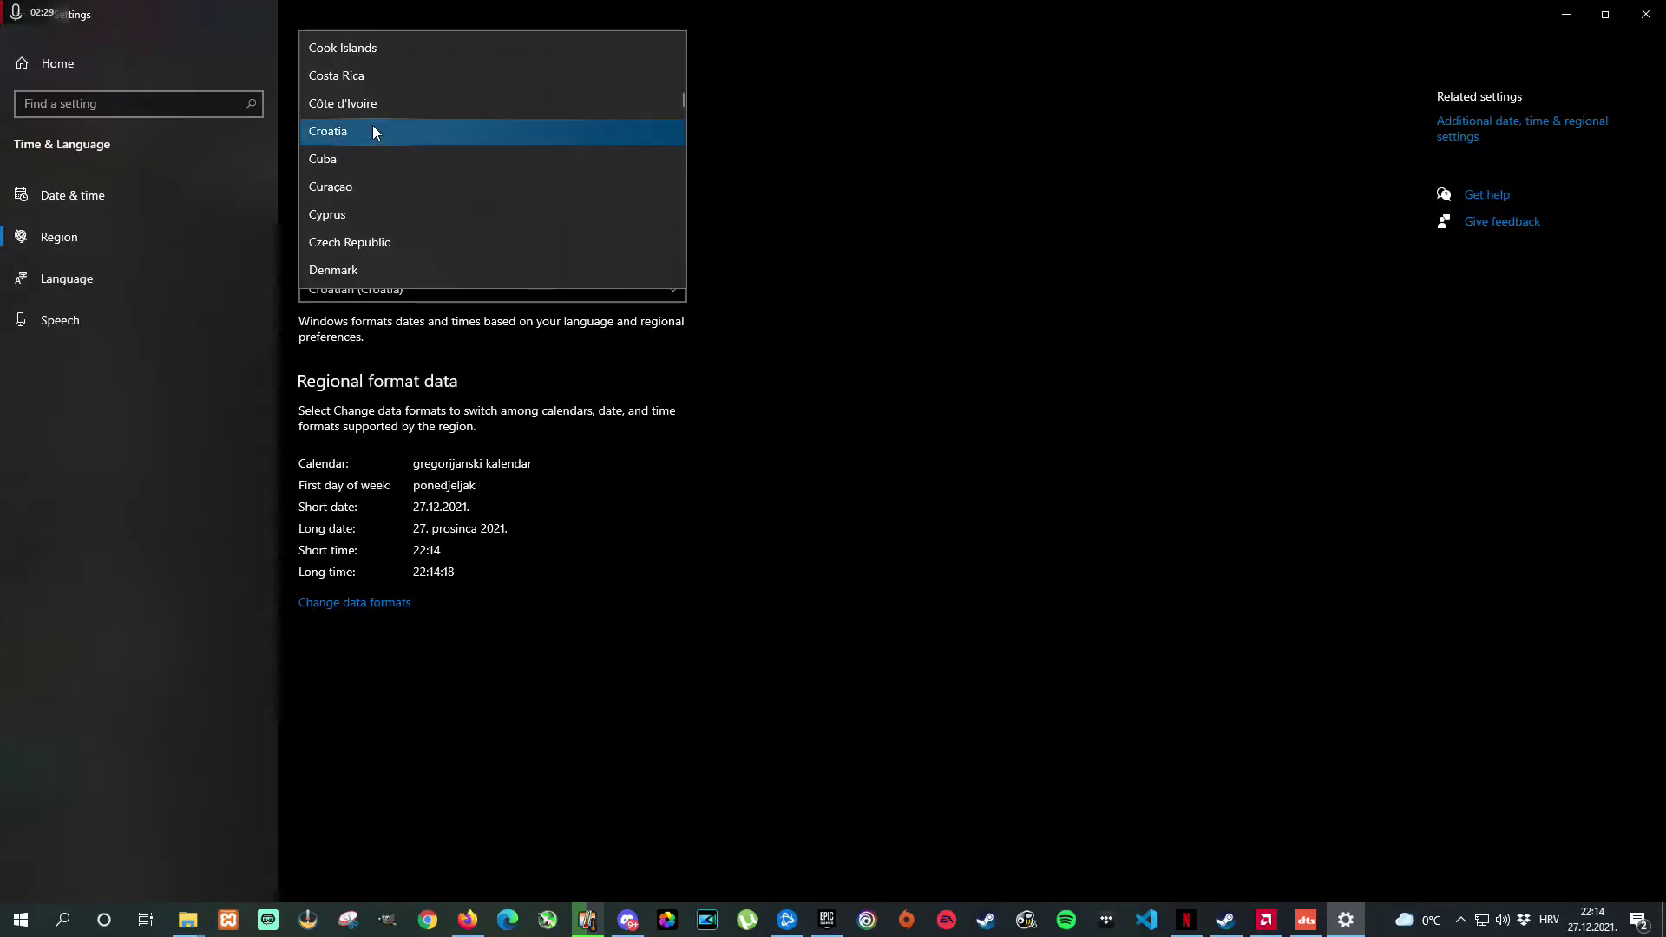
pyautogui.scroll(-20, 434, 253)
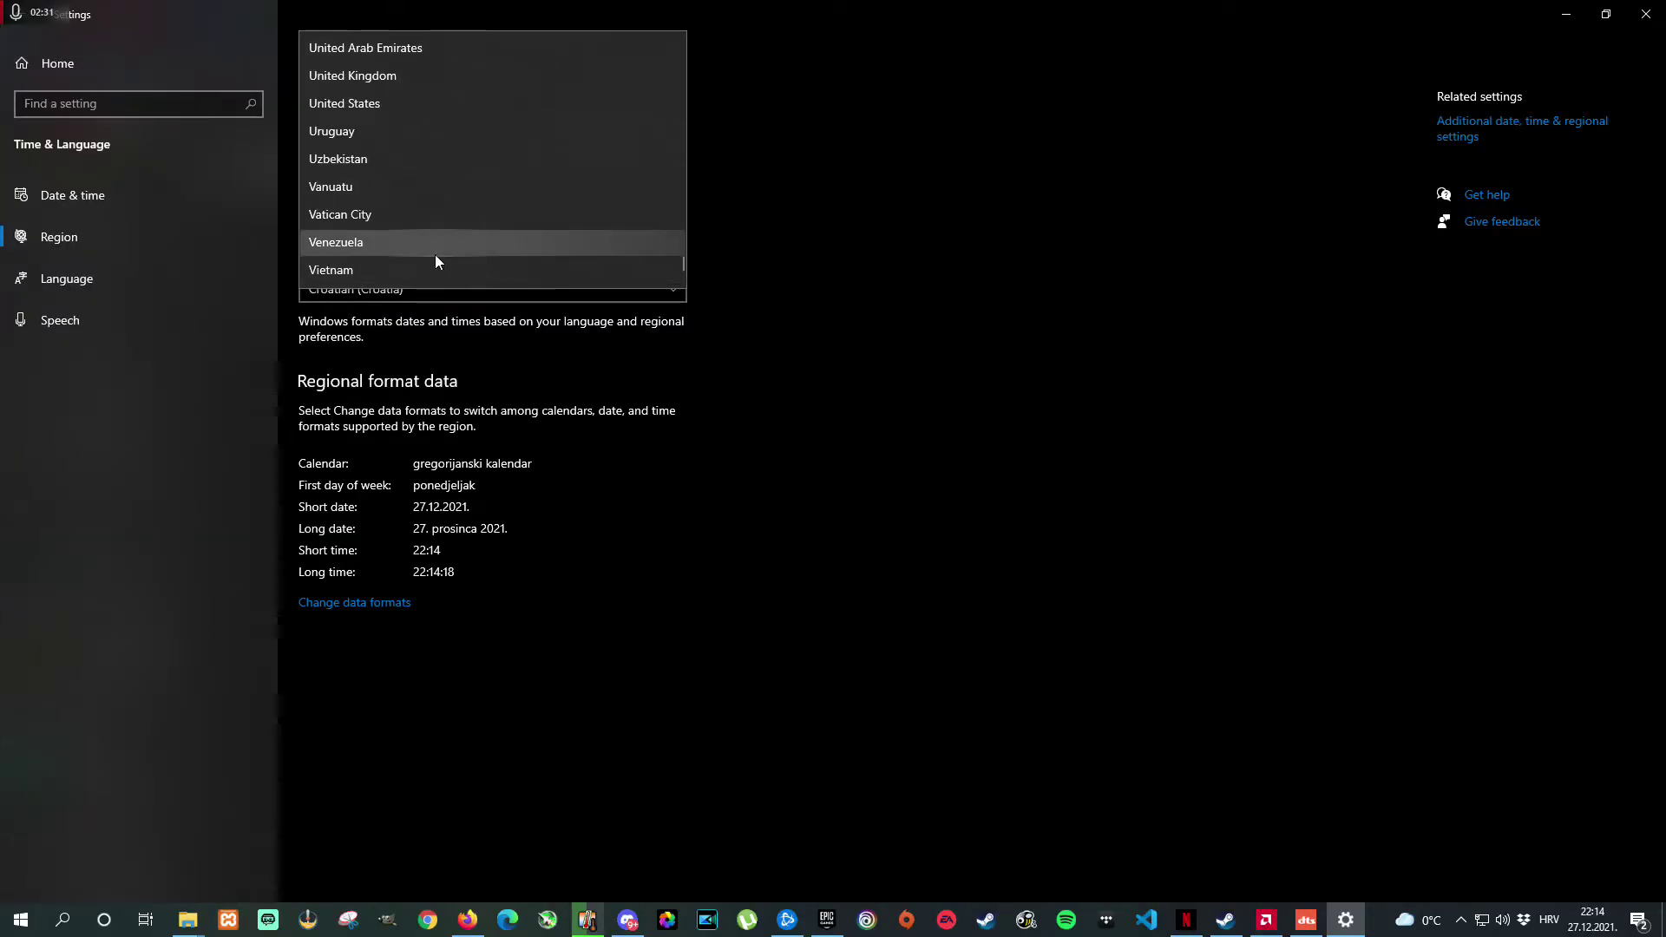
pyautogui.scroll(2, 356, 150)
pyautogui.click(358, 149)
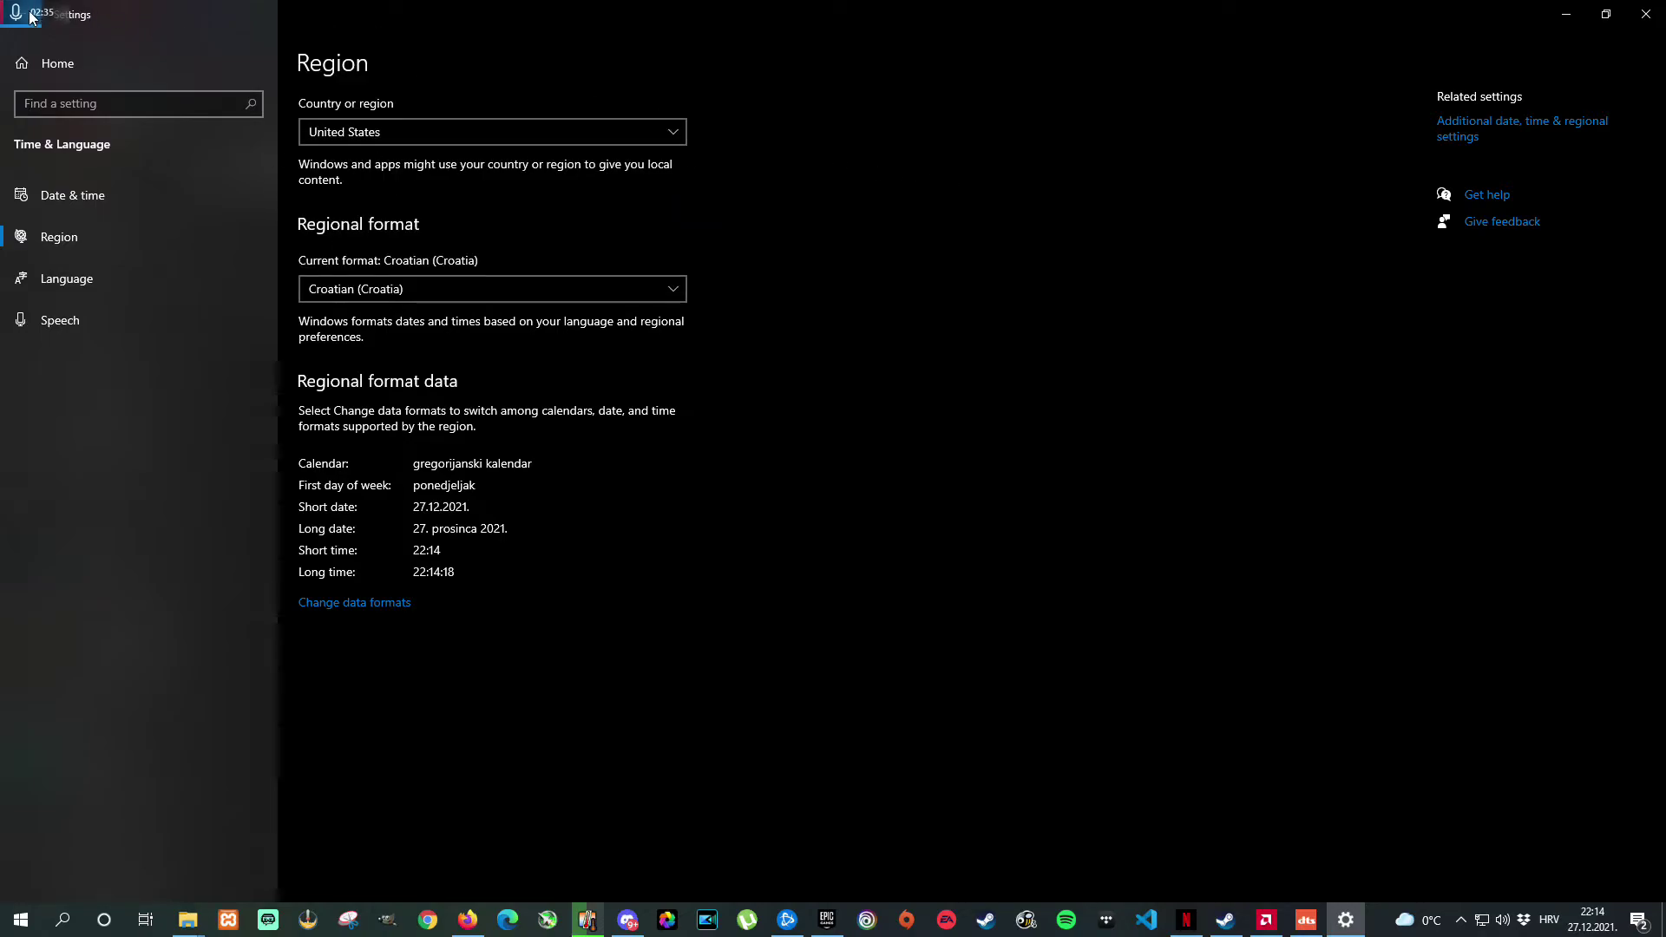
# Return to the Language page and relaunch the Xbox app from Start.
pyautogui.click(67, 279)
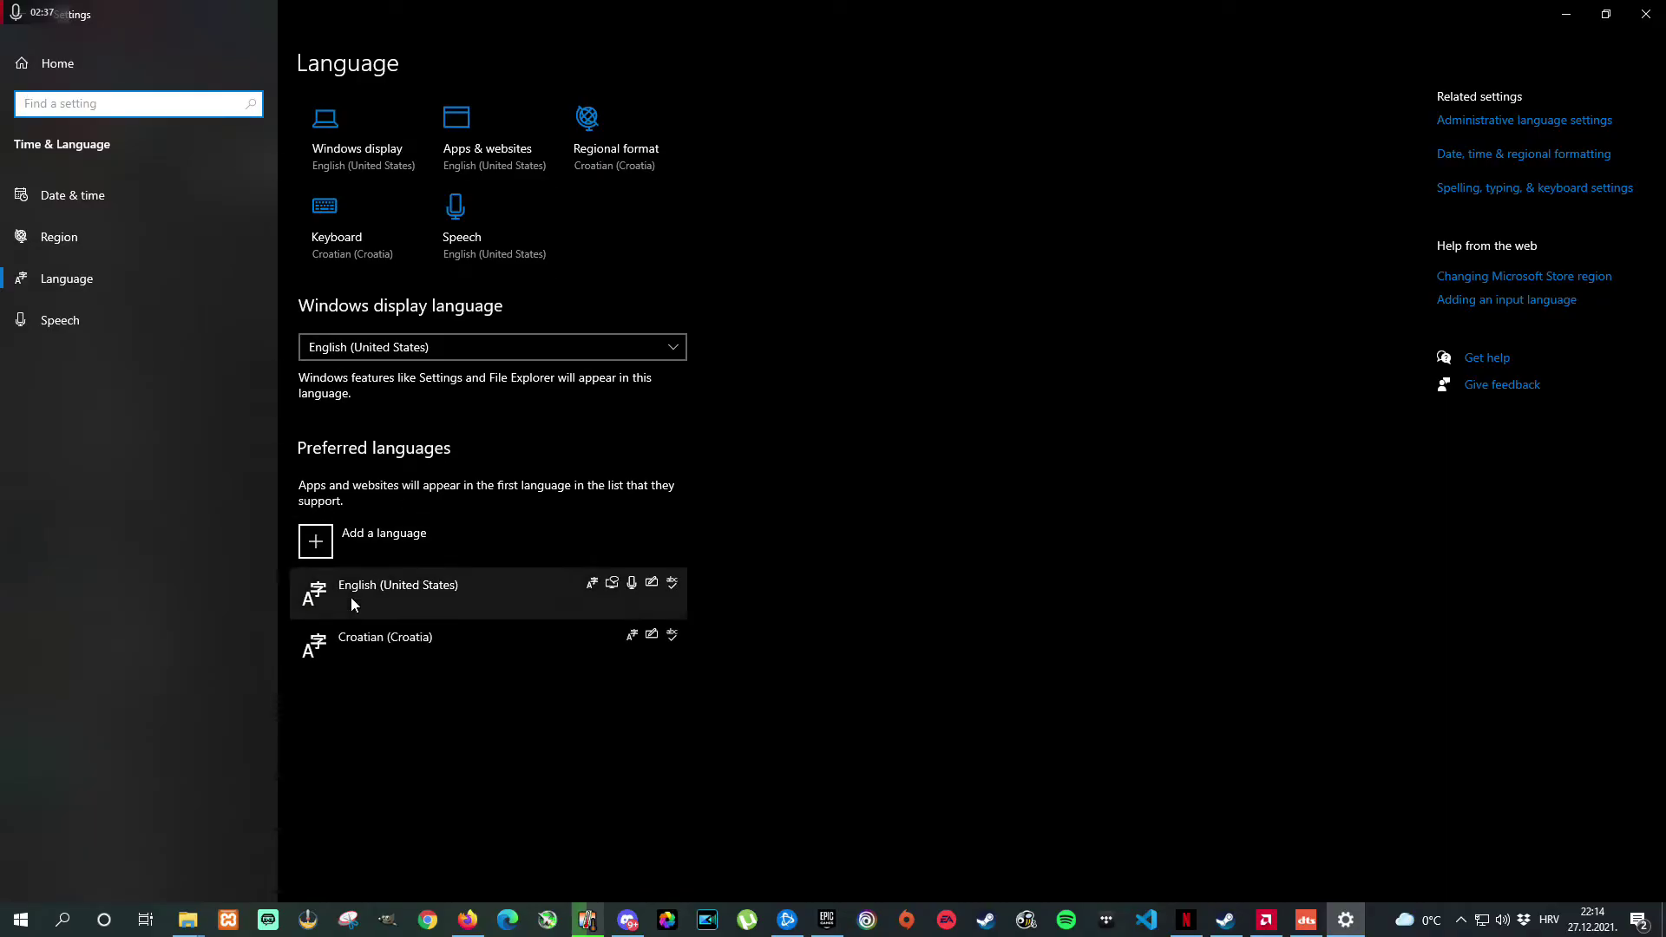
pyautogui.click(21, 919)
pyautogui.click(686, 748)
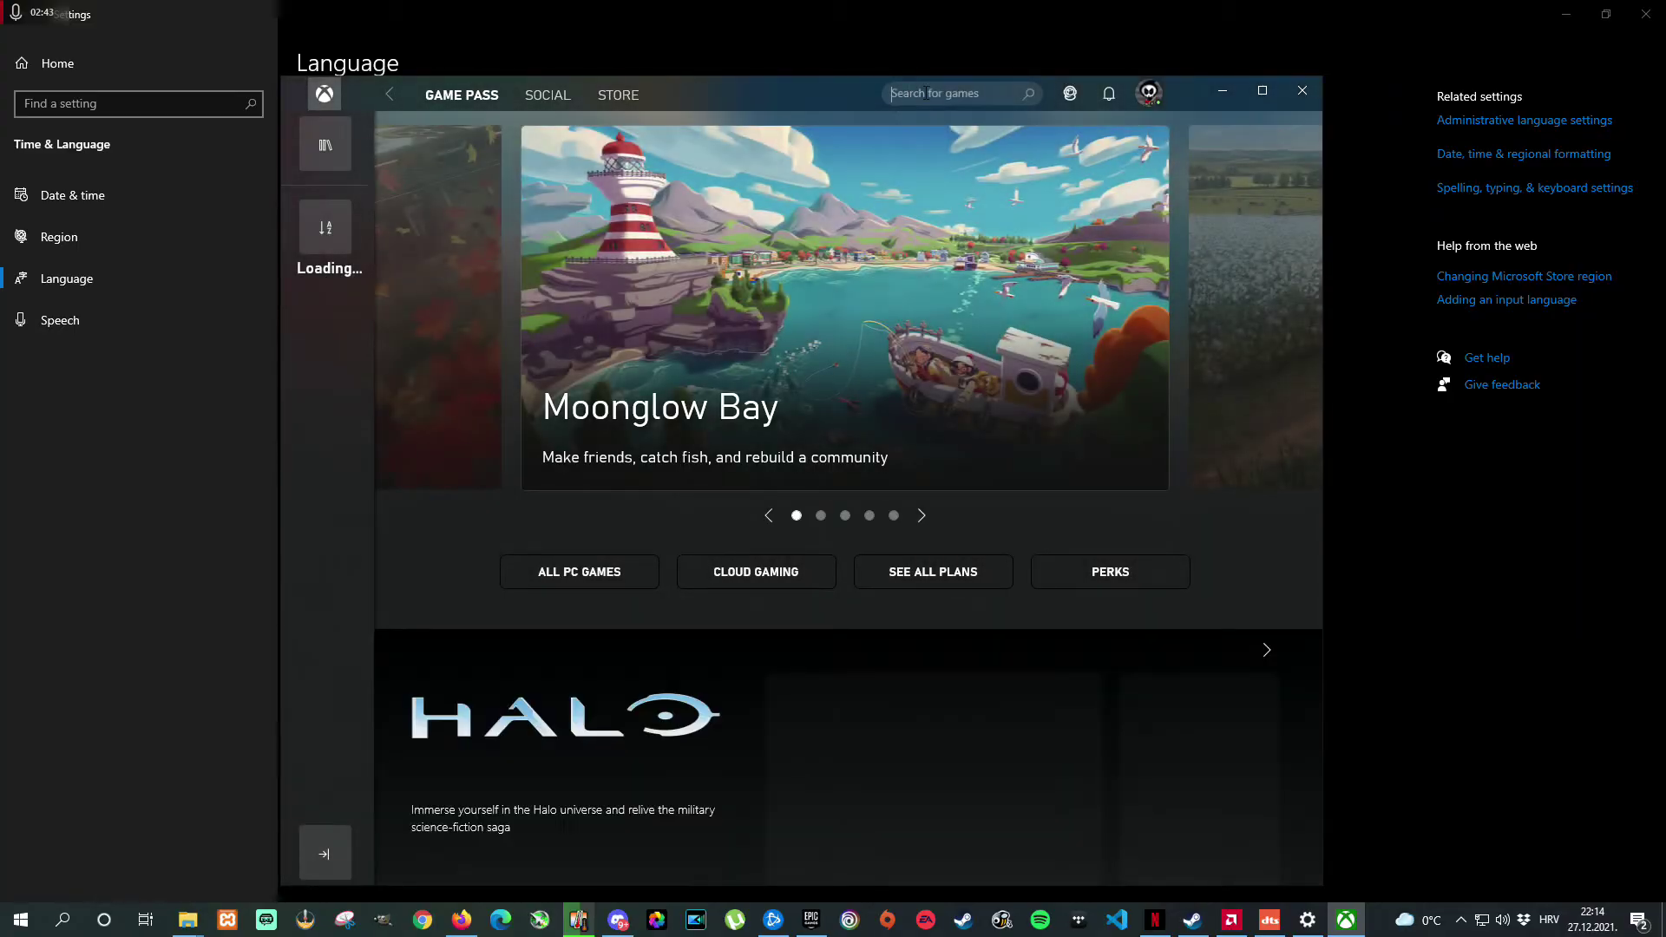
pyautogui.click(922, 92)
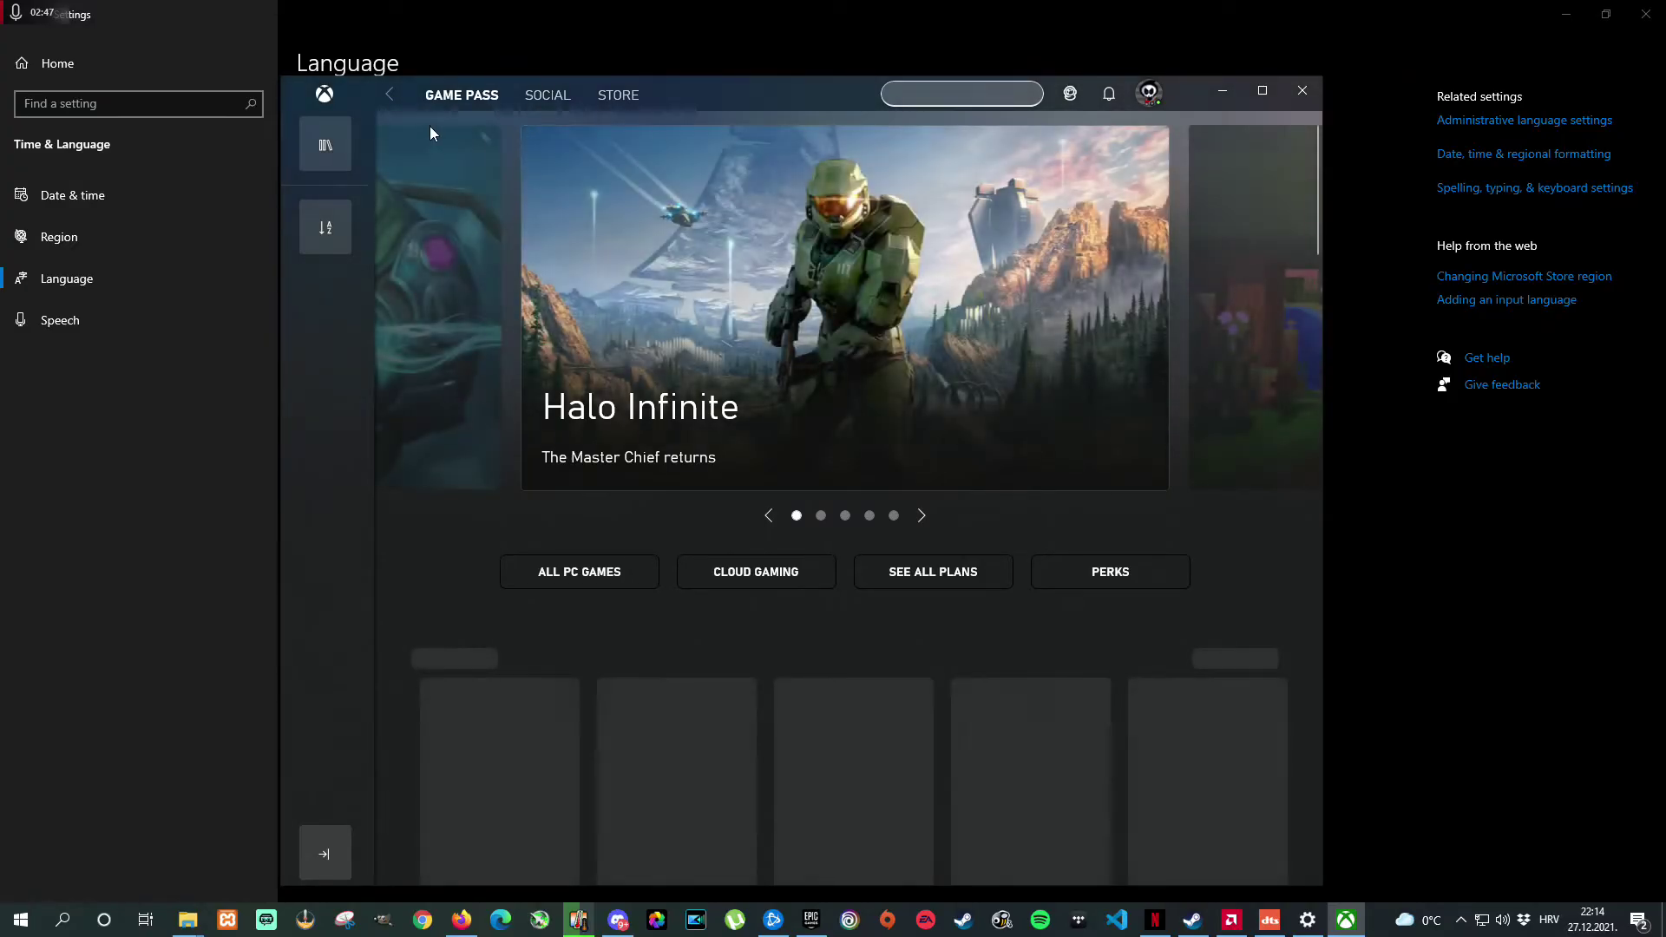
# Search Xbox for 'back 4 blood' to list the three installed editions, then minimize Xbox.
pyautogui.write('back 4 blood')
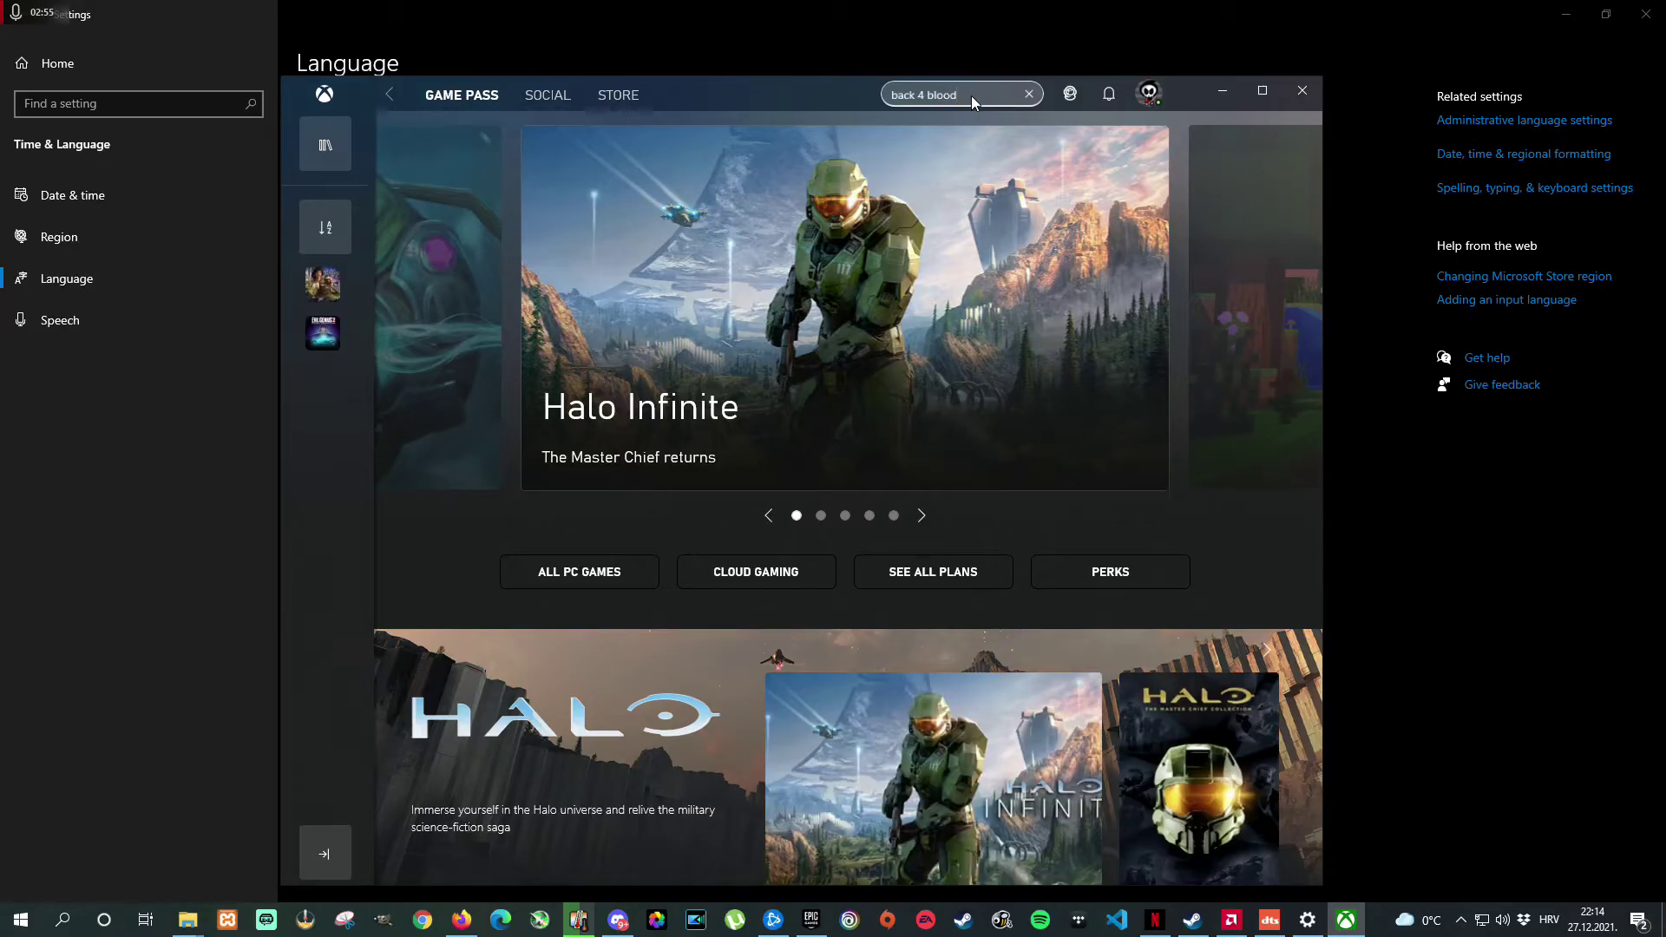
pyautogui.press('Return')
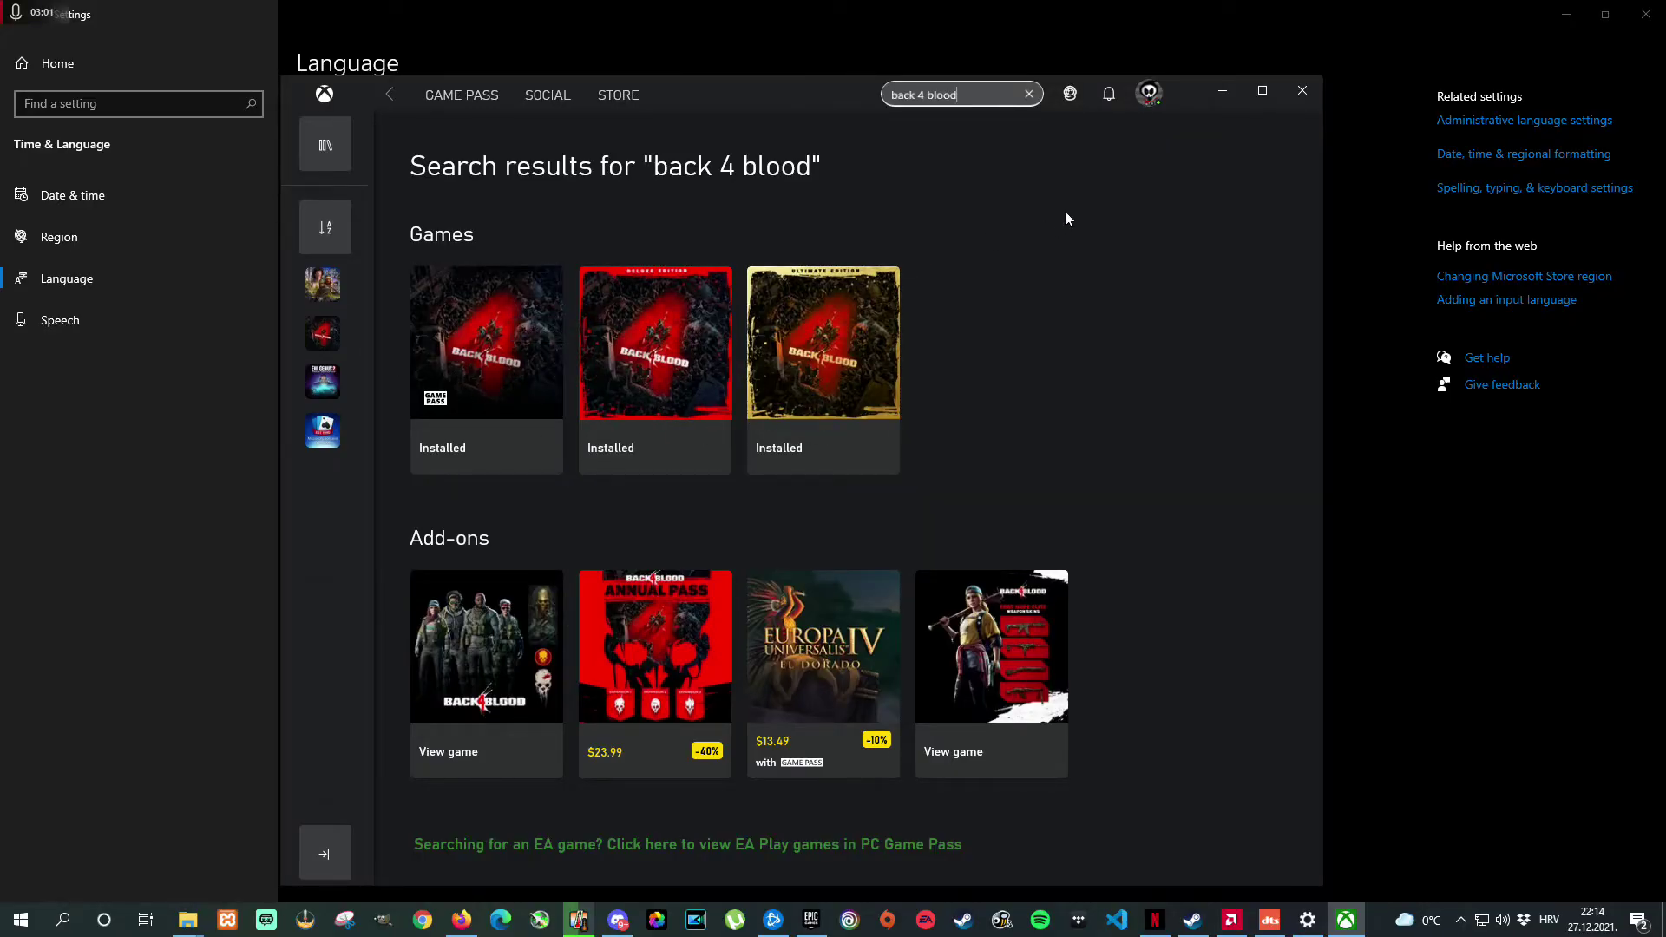
pyautogui.click(1213, 95)
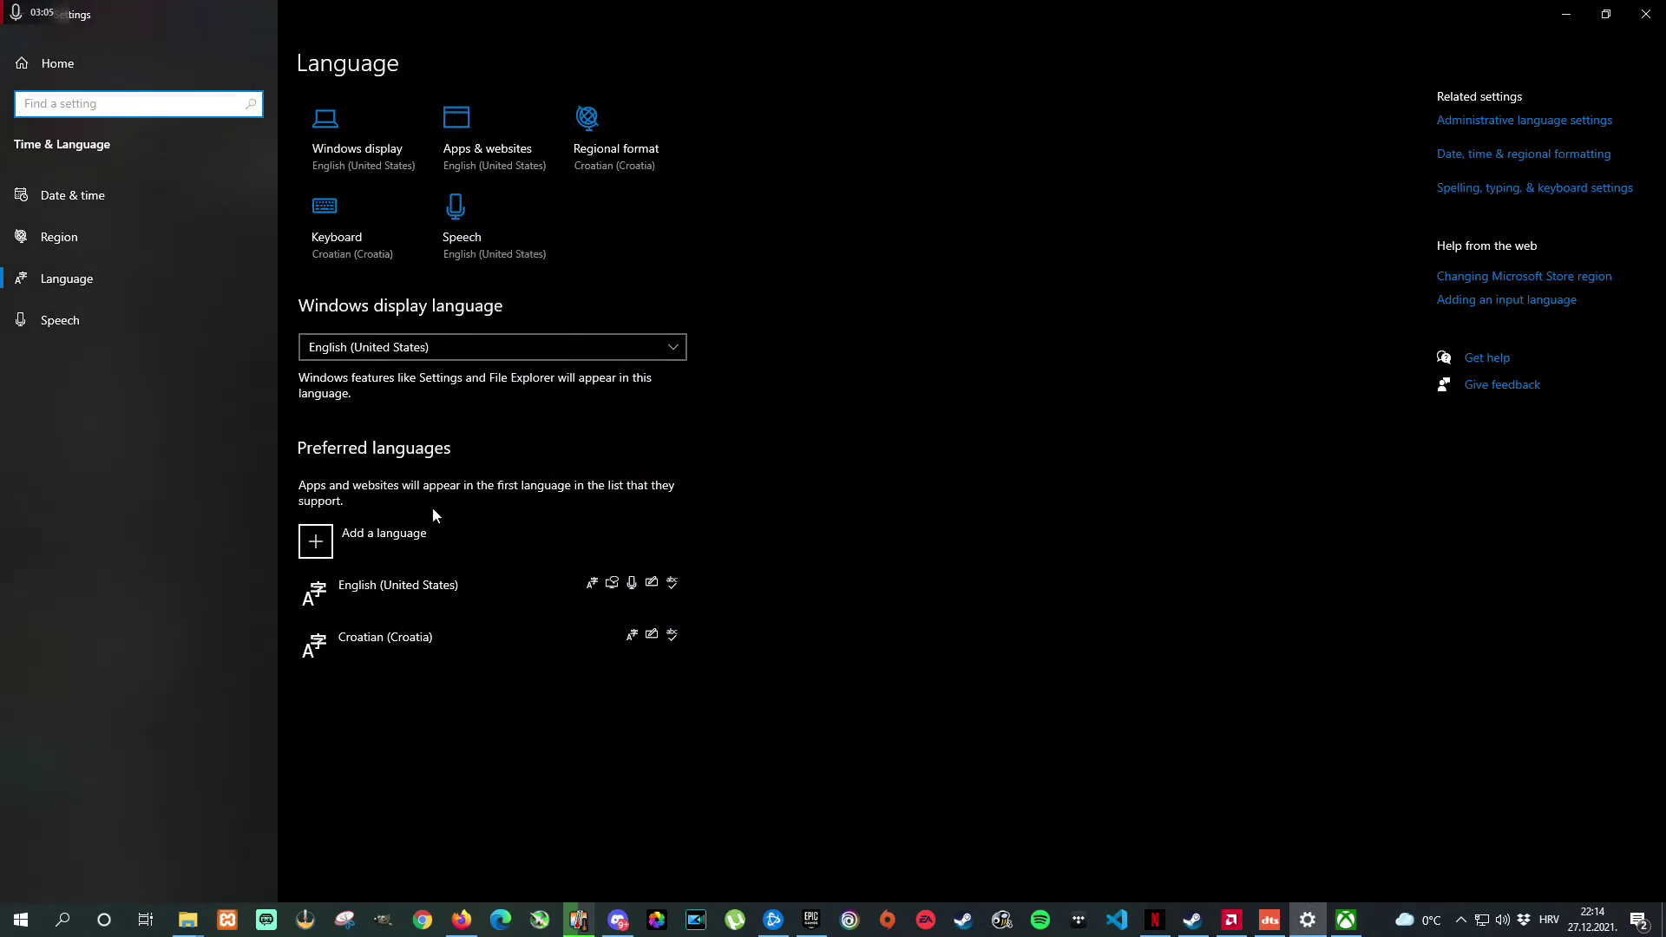
pyautogui.click(588, 170)
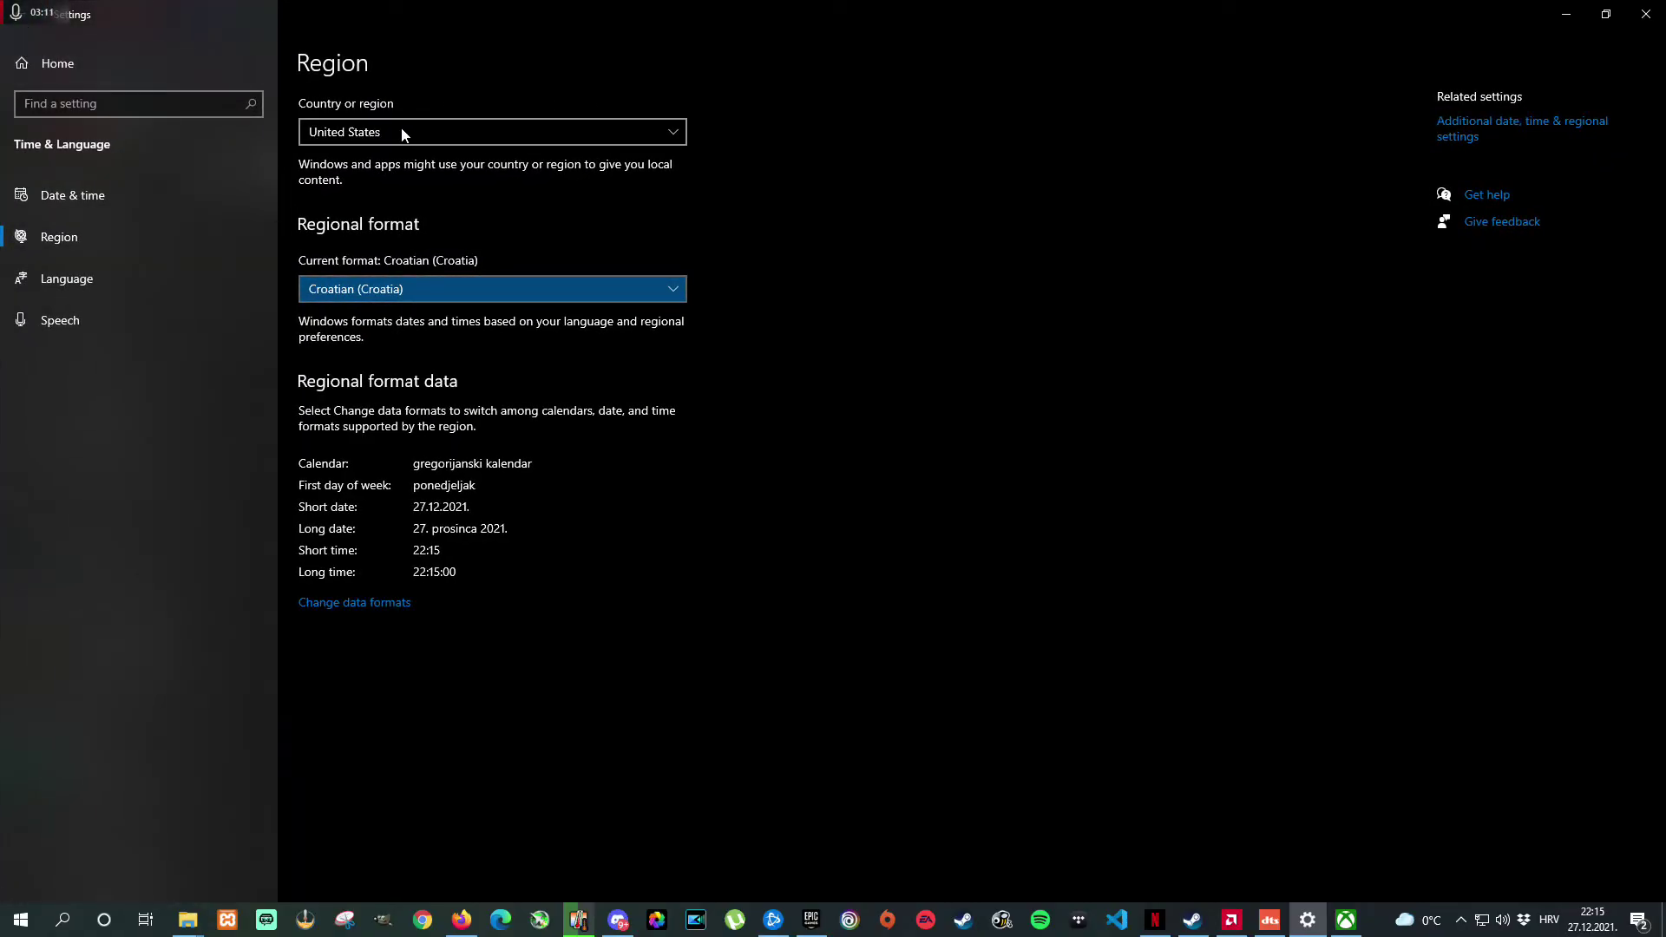
pyautogui.click(67, 279)
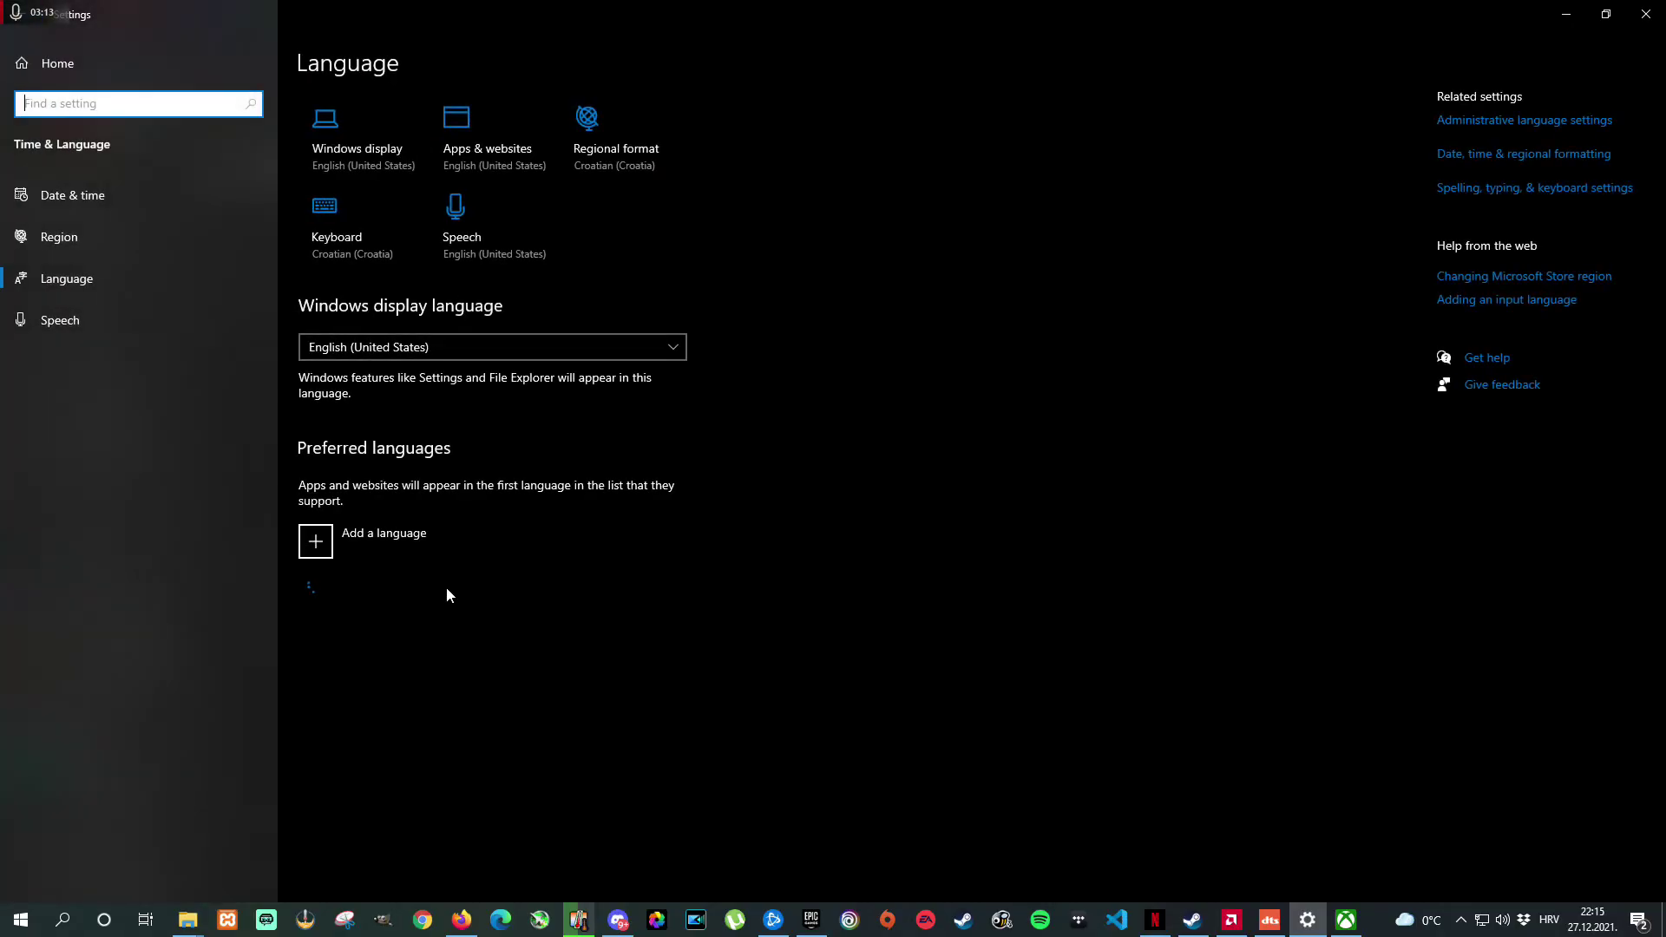
pyautogui.click(400, 642)
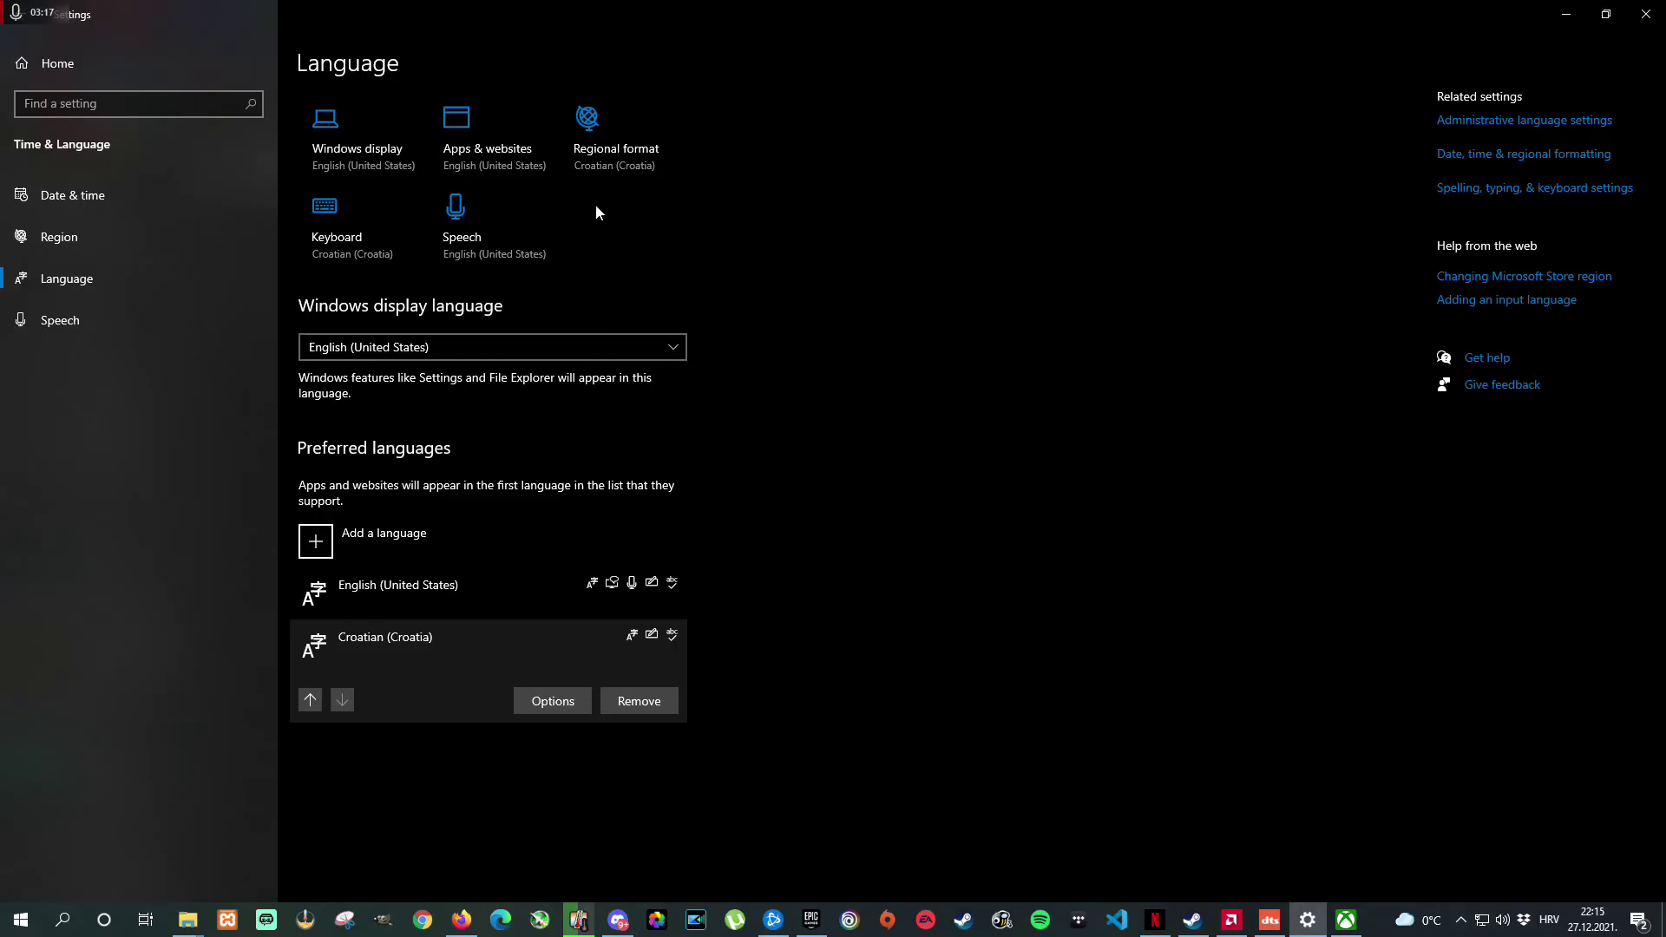
pyautogui.click(586, 139)
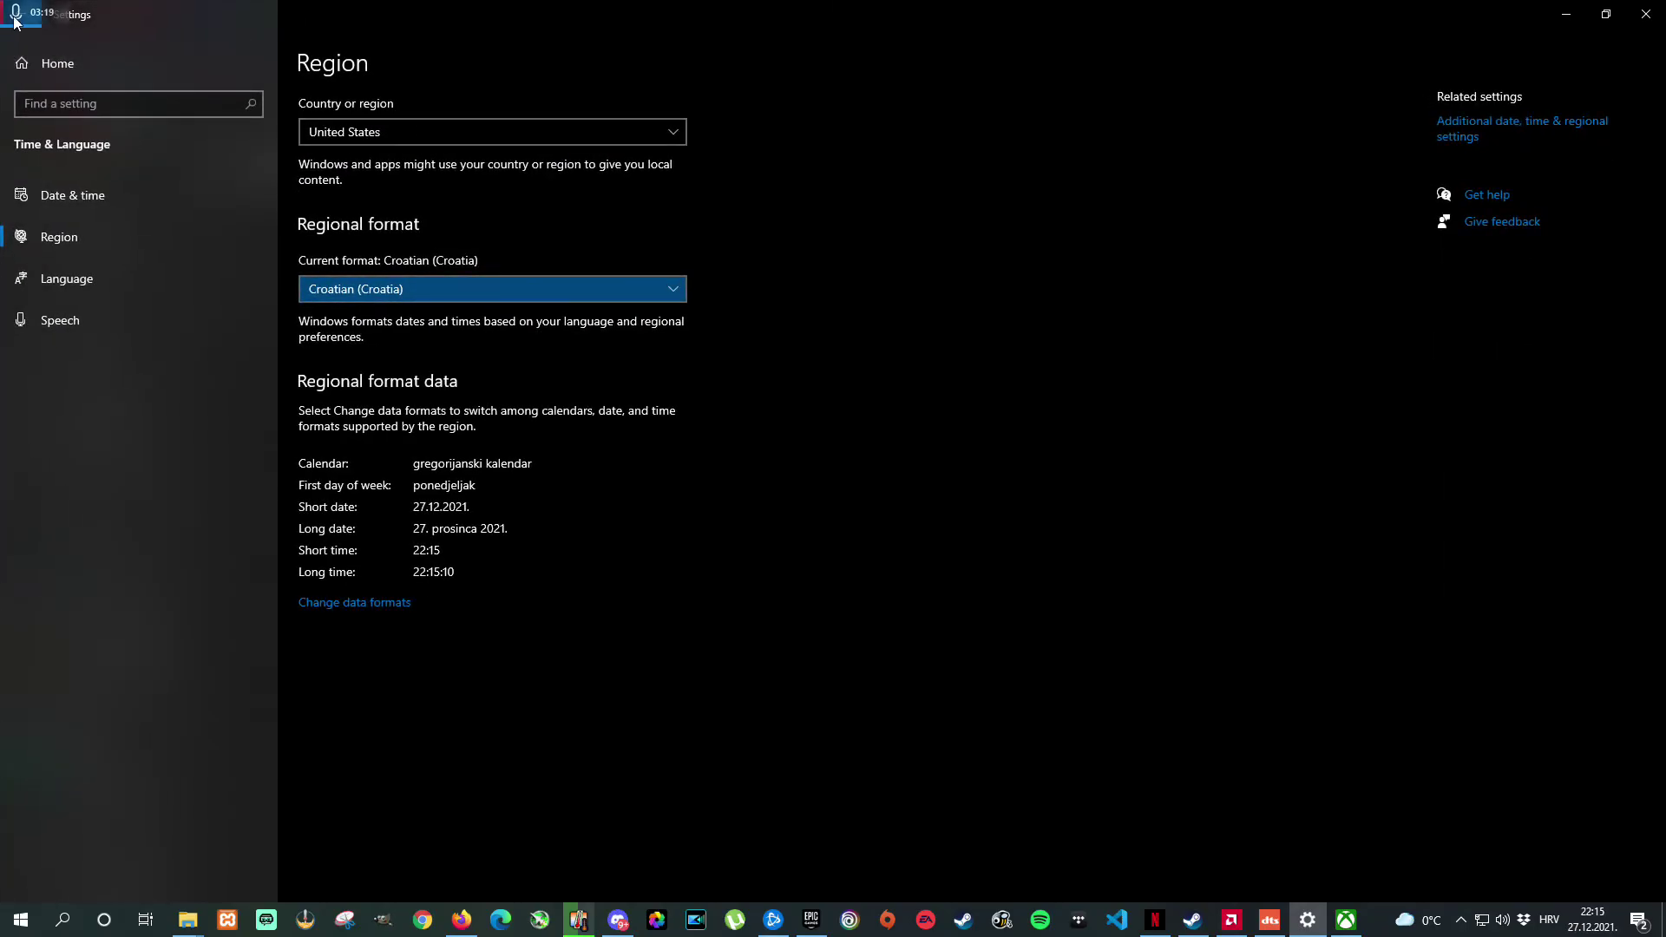
pyautogui.click(66, 278)
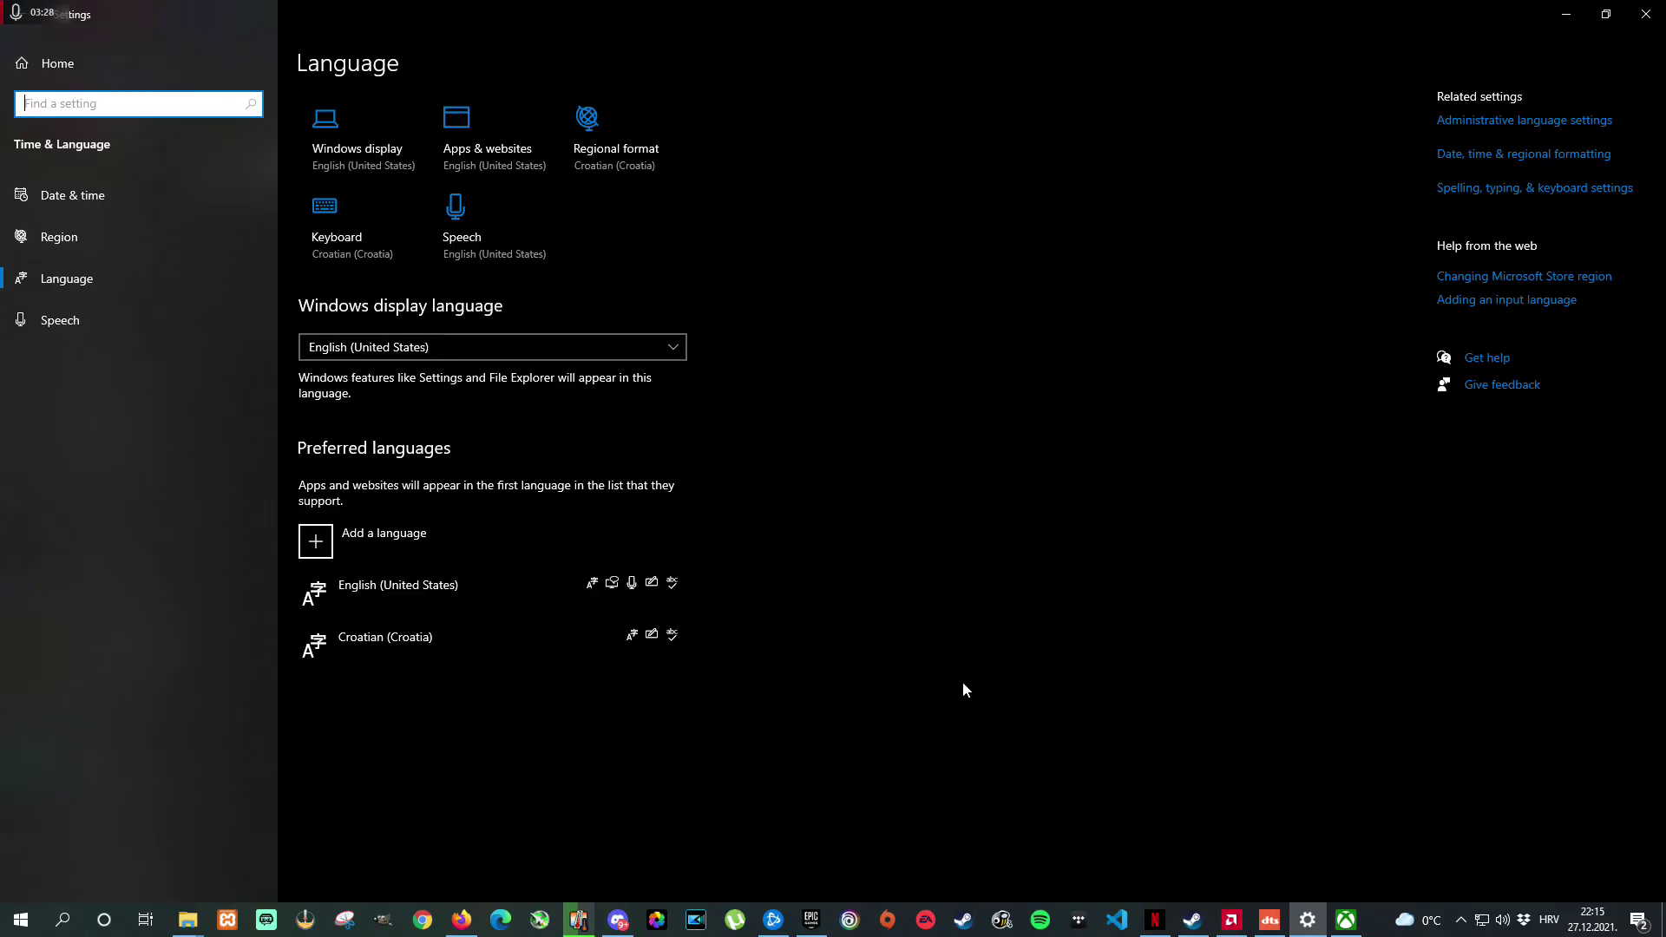
pyautogui.click(1349, 918)
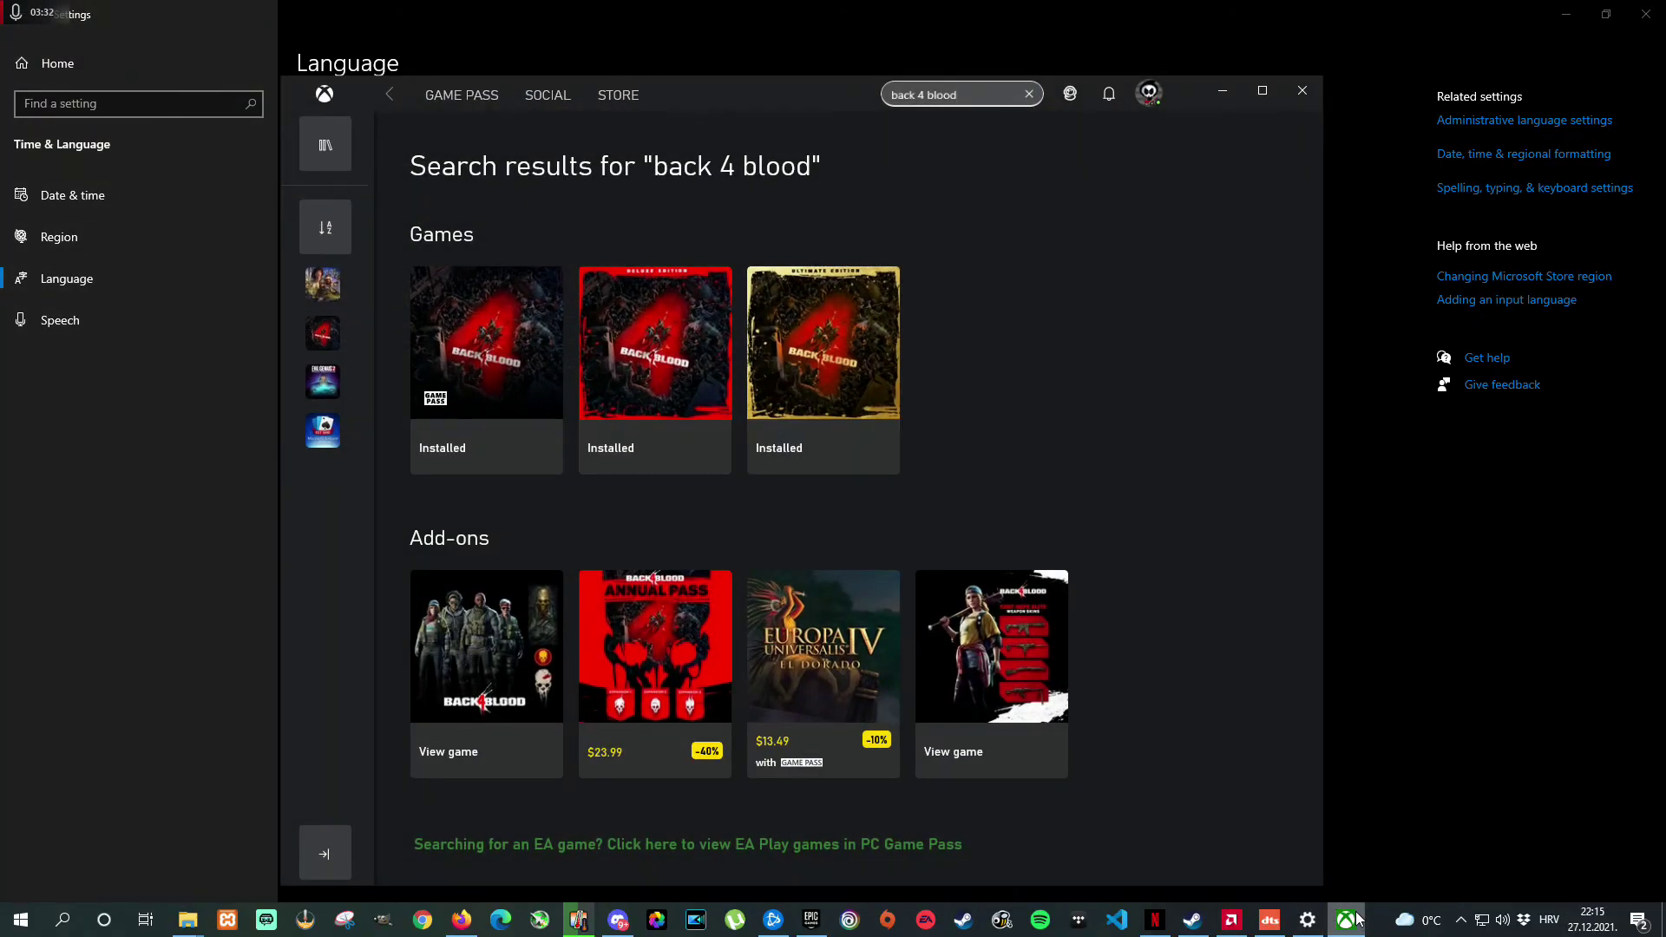